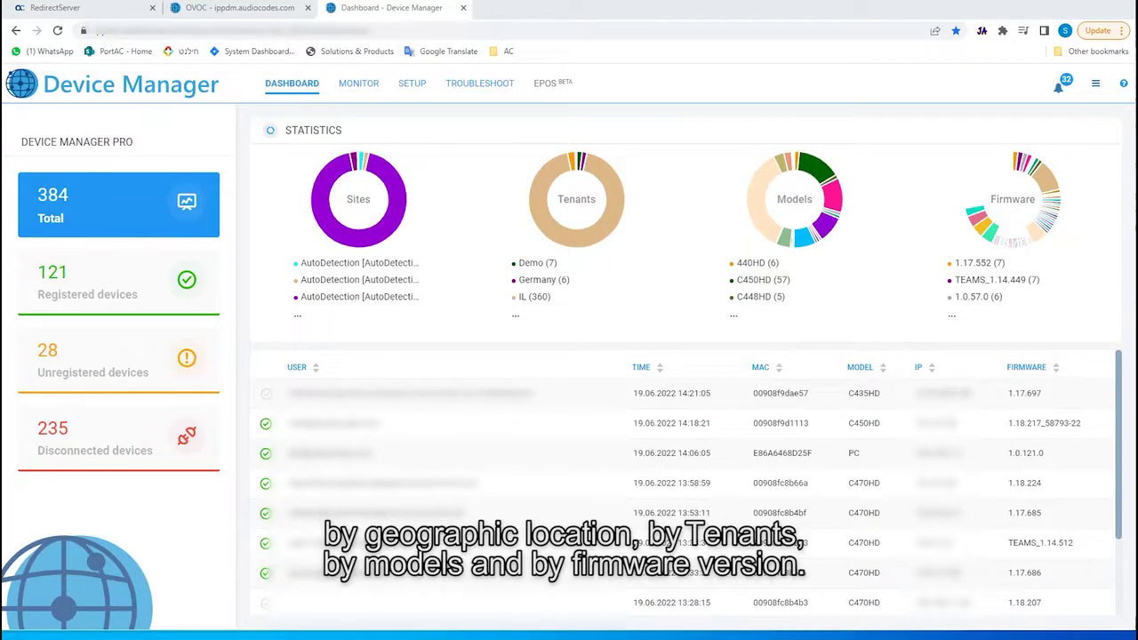
- Open the devices status list for all C455HD devices from the dashboard's Models statistics
mouse_move(722, 315)
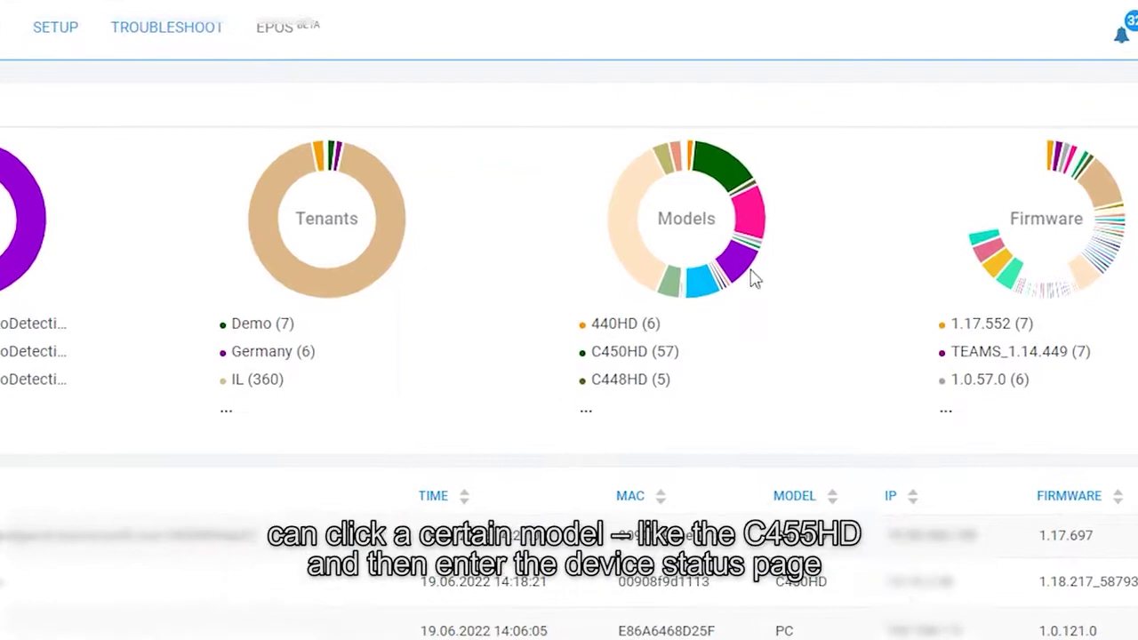
mouse_move(758, 273)
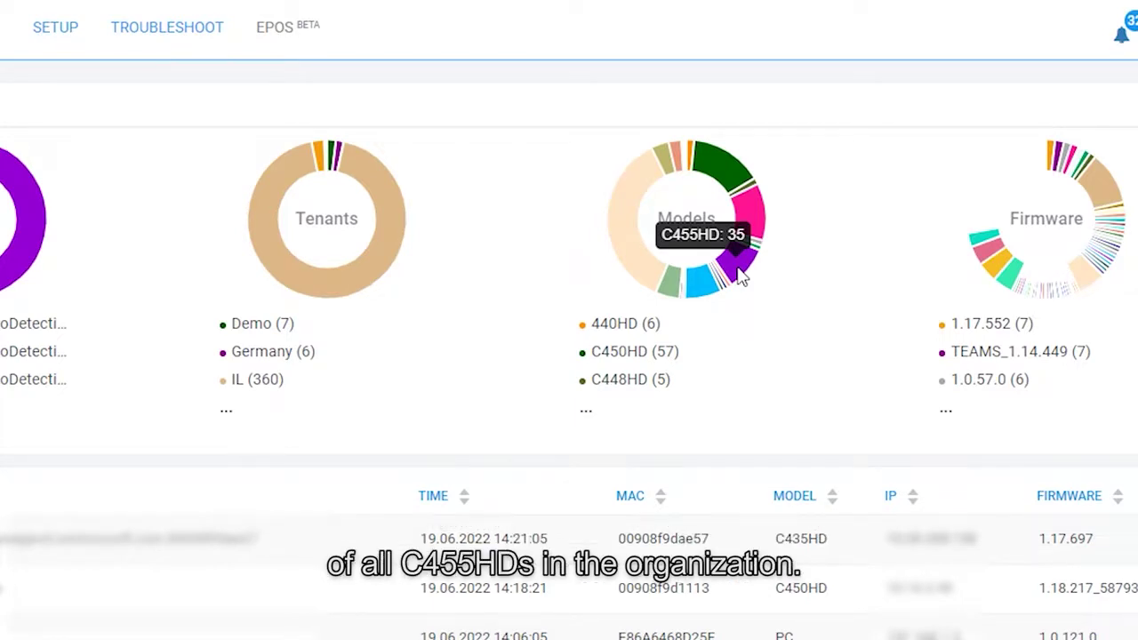
left_click(741, 276)
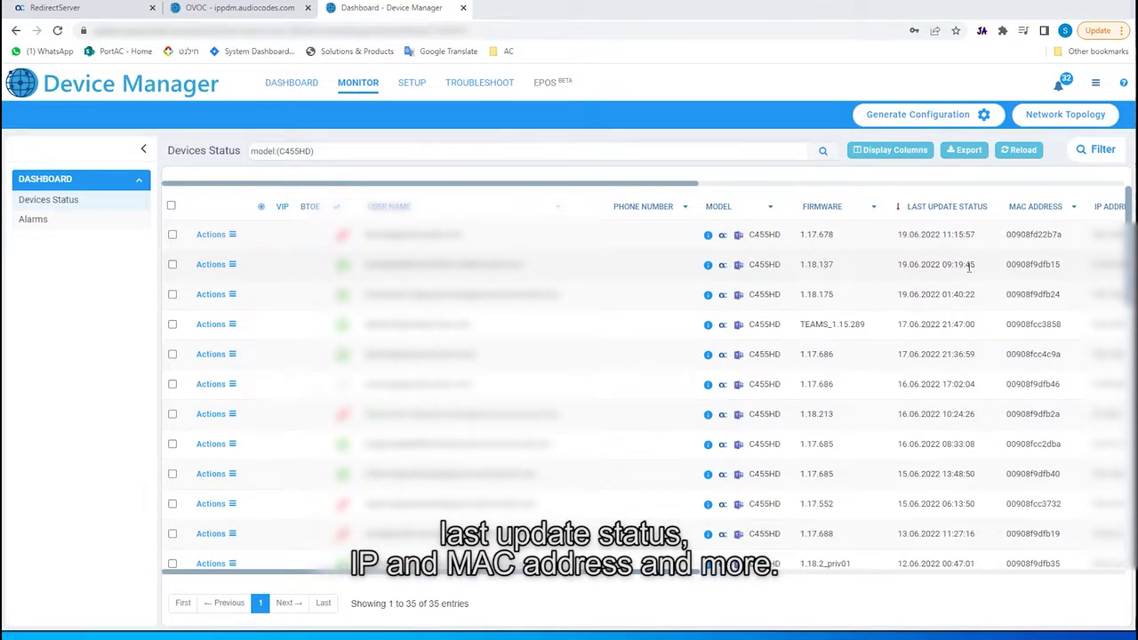
left_click_drag(692, 573, 153, 571)
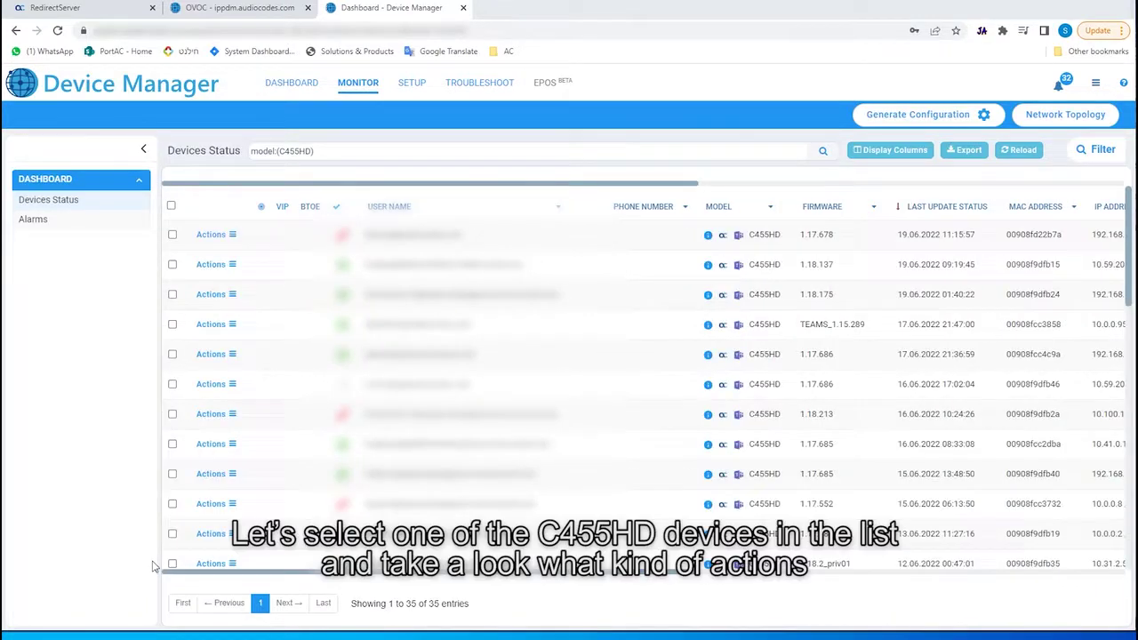
- Select firmware C455HD_AN_1.17.685_ADB in the firmware update of the second listed C455HD device, and cancel the update
left_click(210, 266)
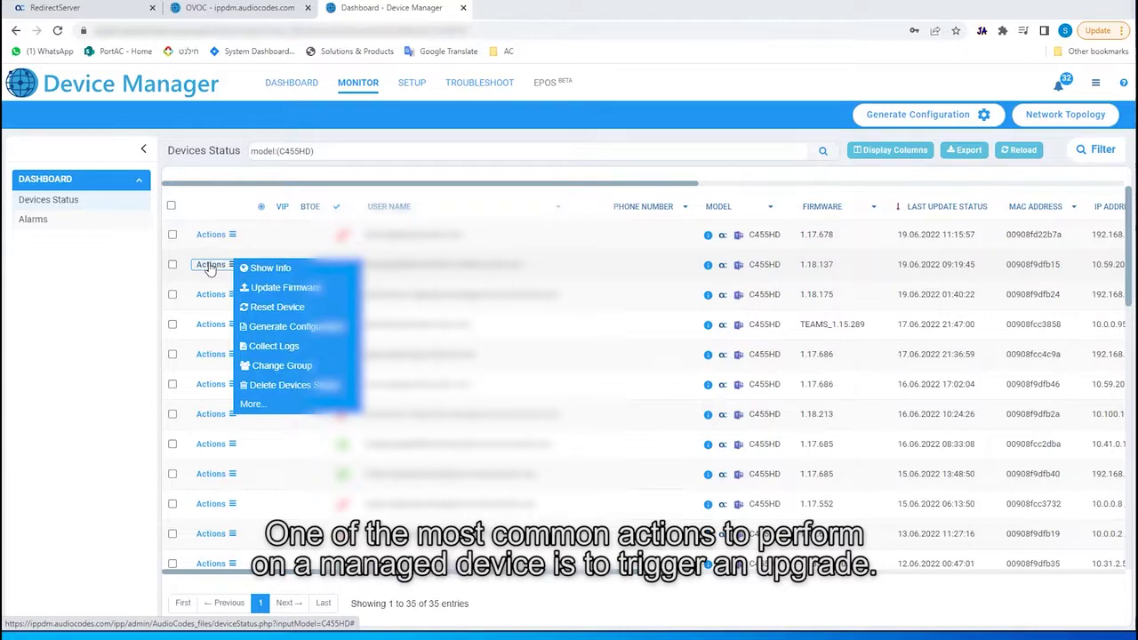
left_click(262, 289)
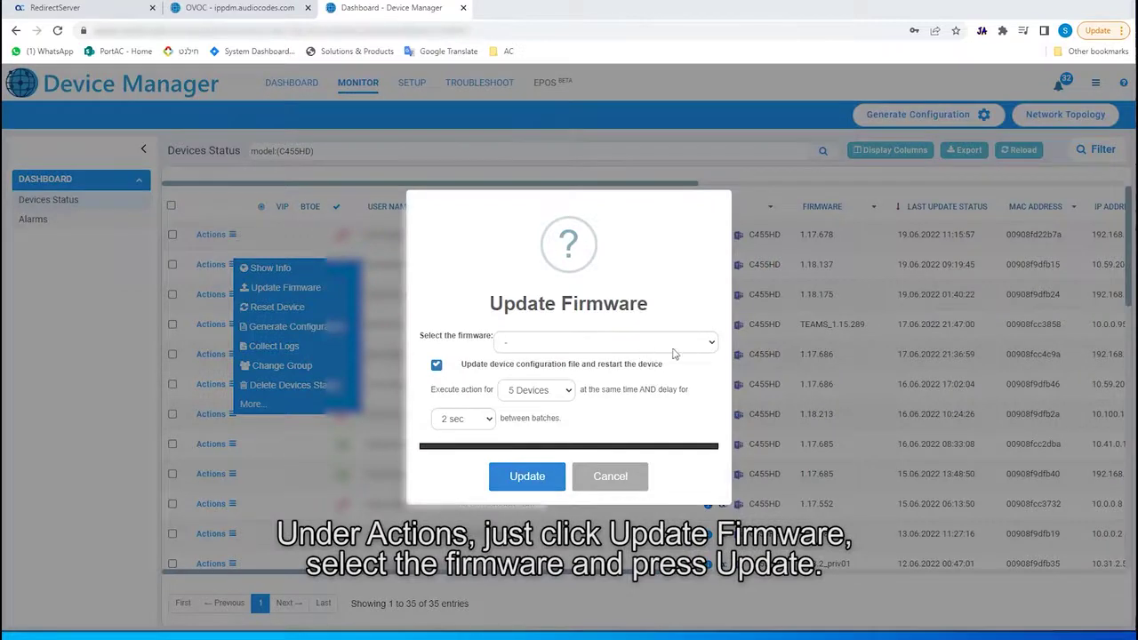
left_click(704, 345)
scroll(655, 417, "down", 3)
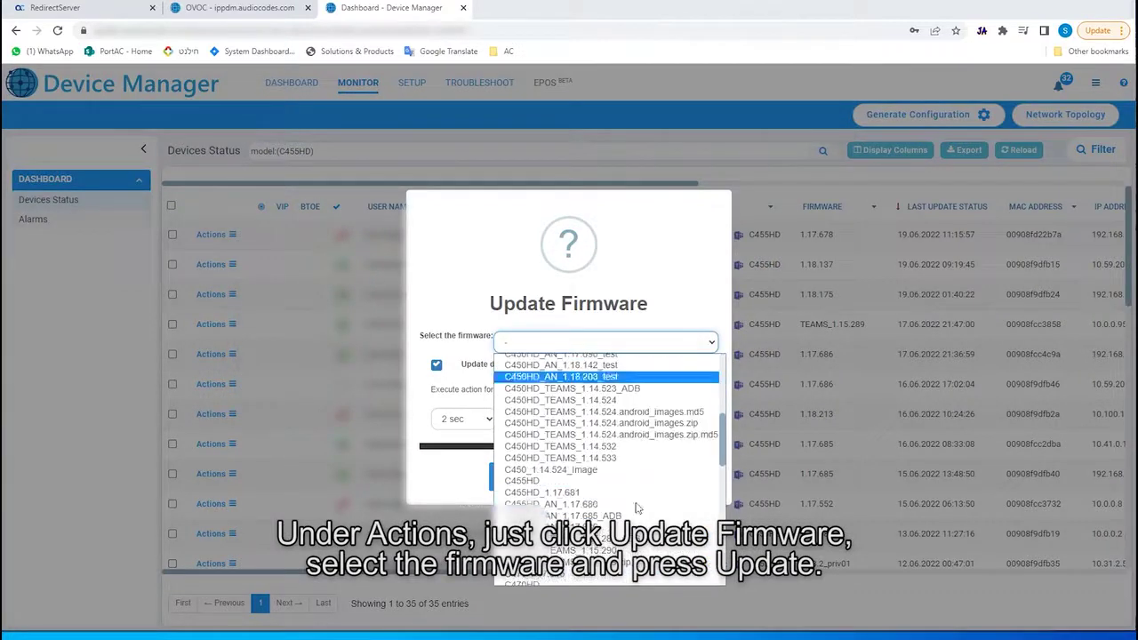
left_click(625, 516)
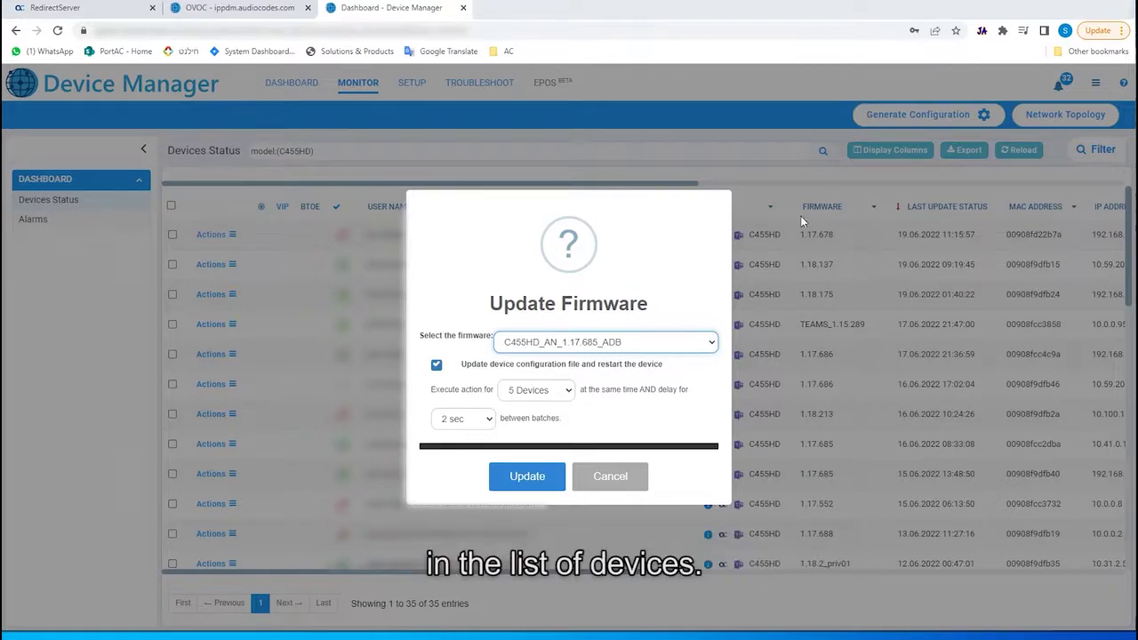
left_click(610, 484)
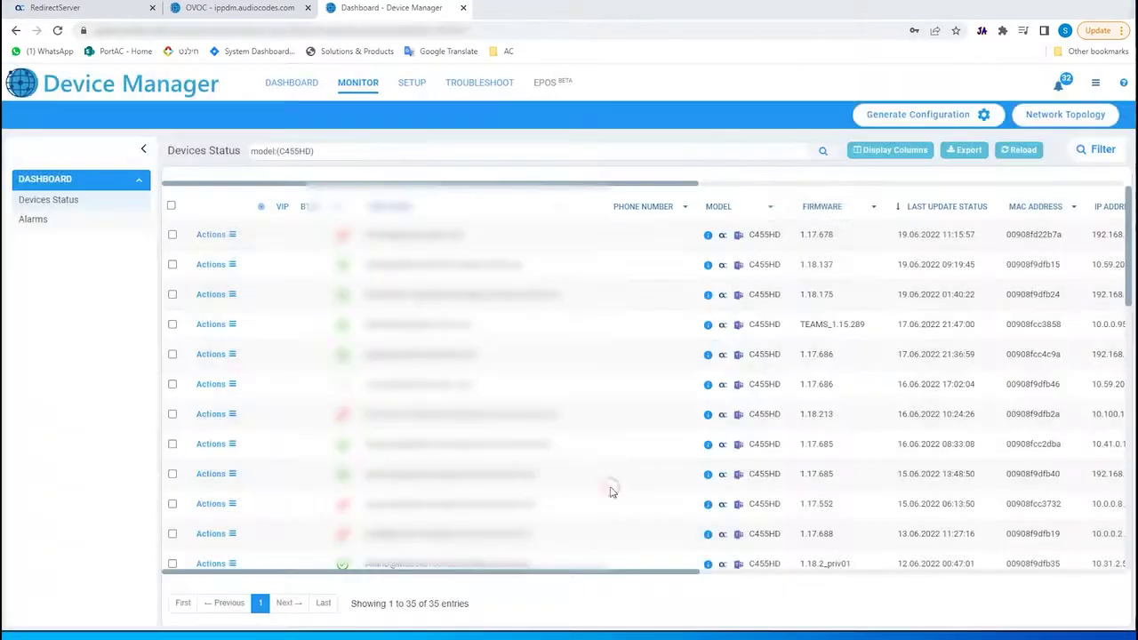
- View the latest firmware versions available for Audiocodes Teams devices in the setup area
scroll(808, 296, "down", 3)
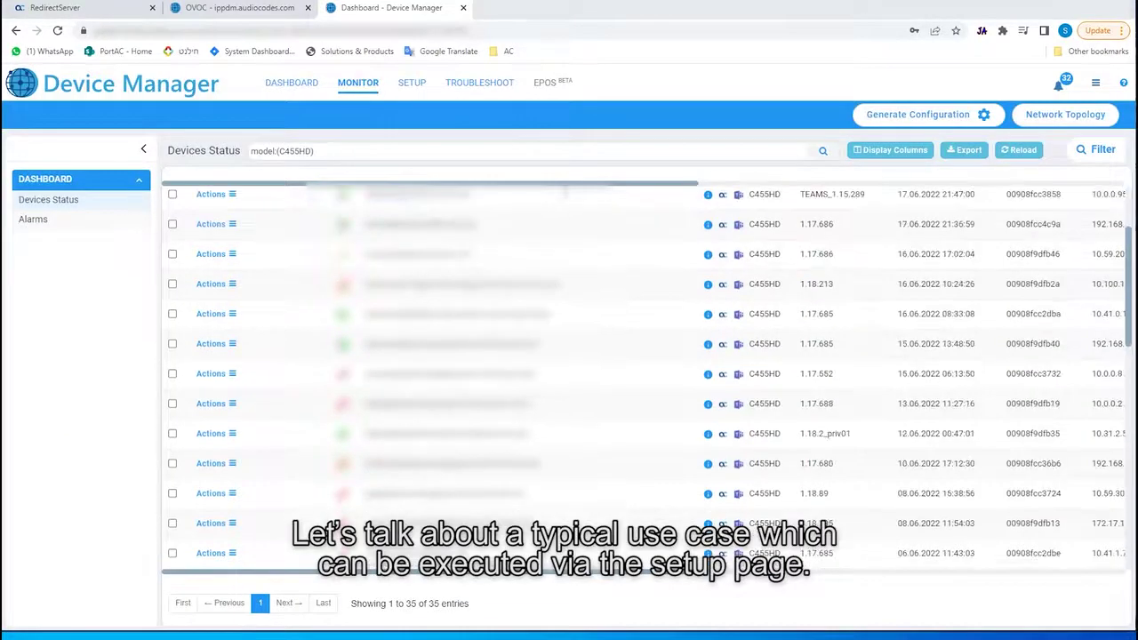
left_click(411, 93)
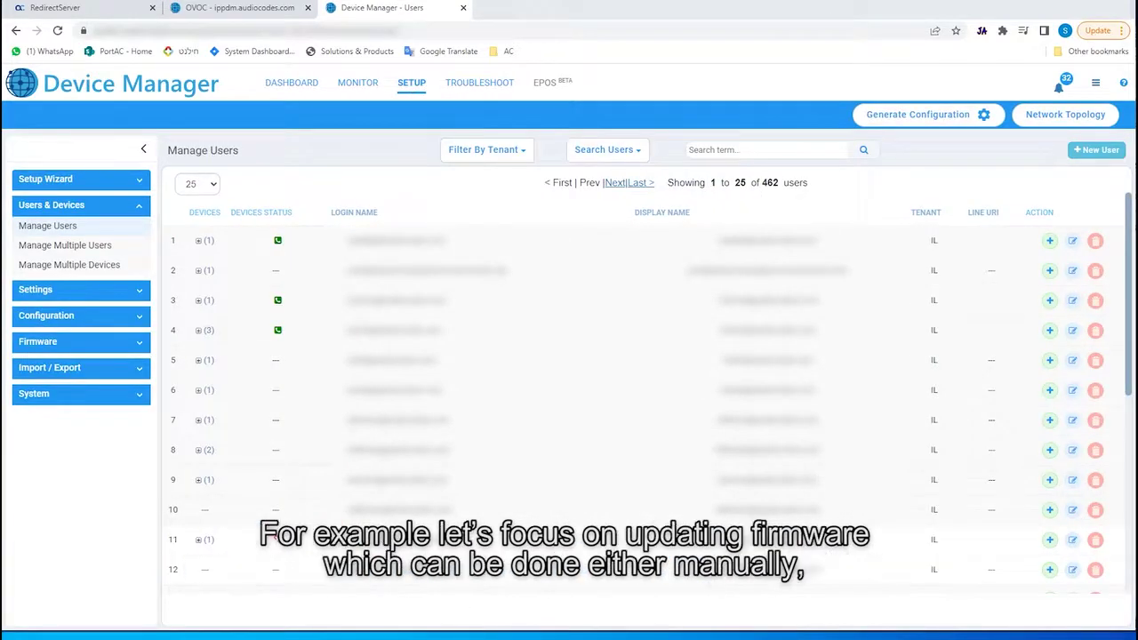
left_click(123, 349)
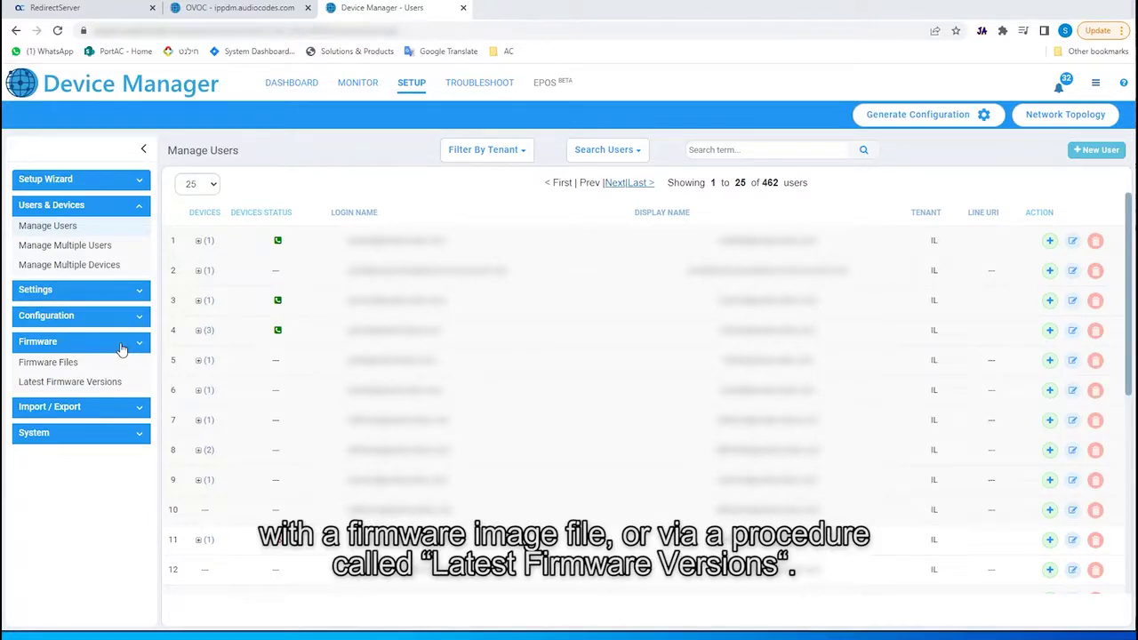
left_click(97, 385)
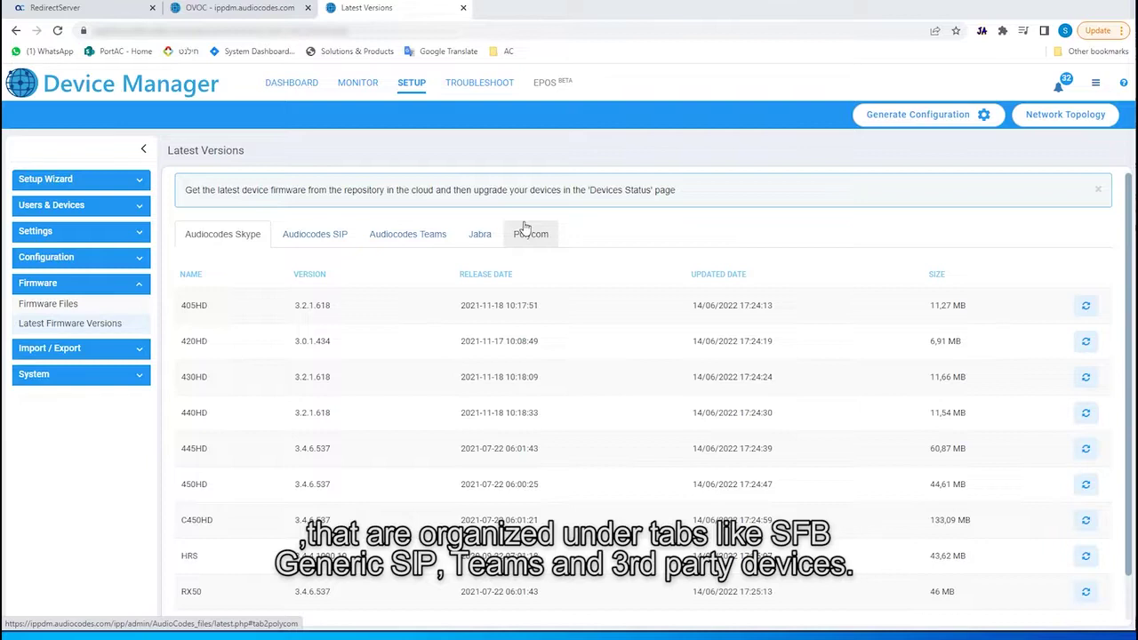
left_click(402, 238)
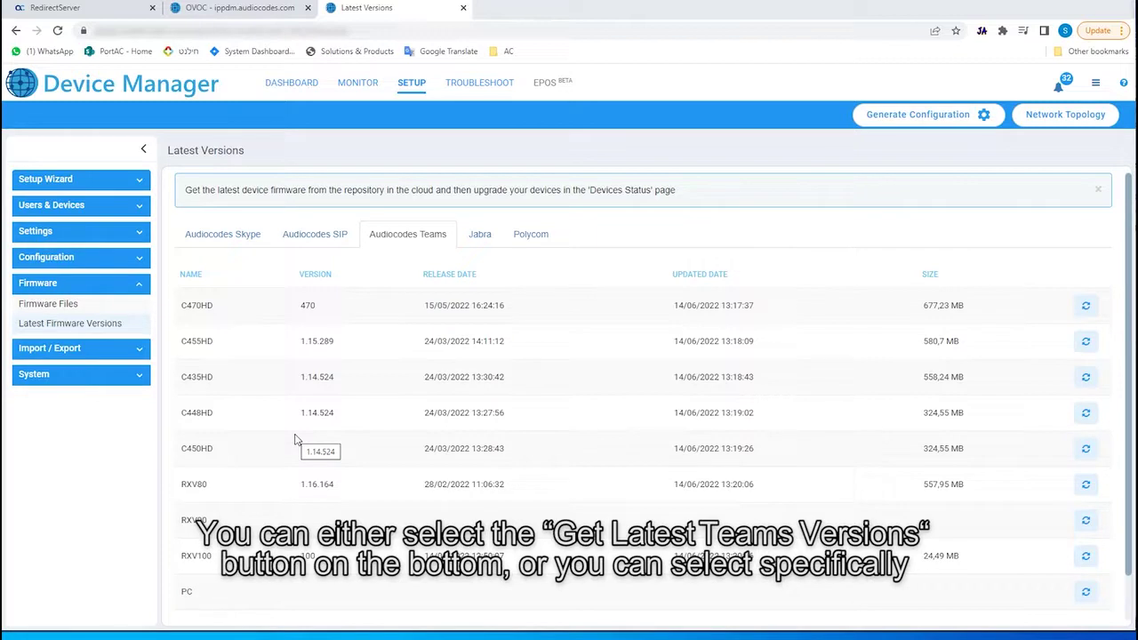
scroll(267, 601, "down", 1)
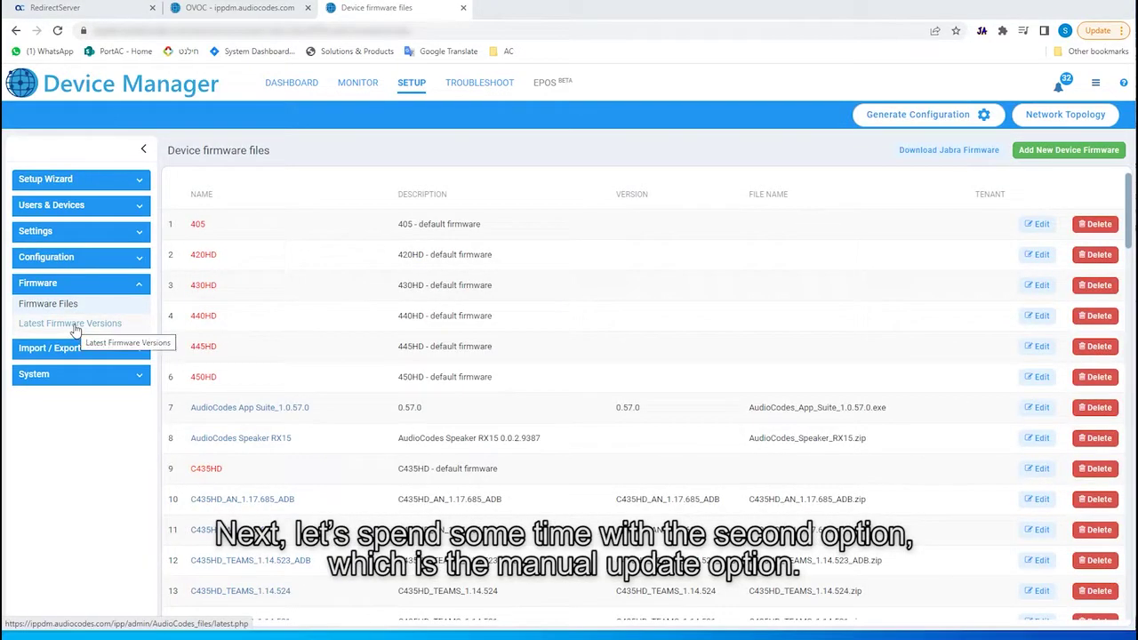
- Find the C455HD default firmware in the device firmware files and open its details
left_click(75, 327)
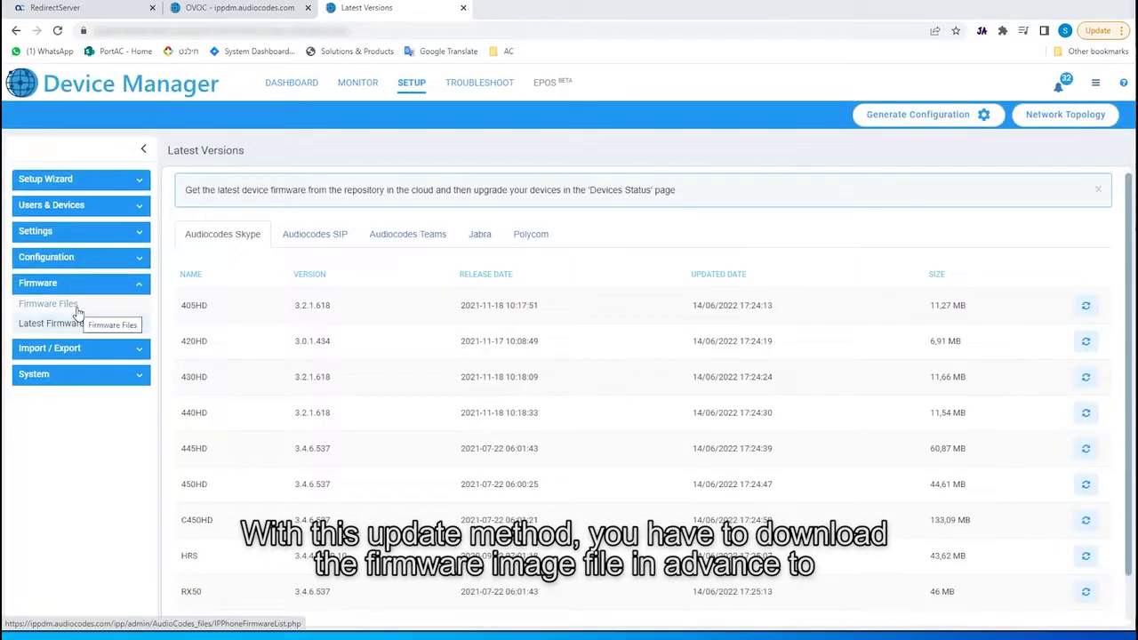
left_click(77, 309)
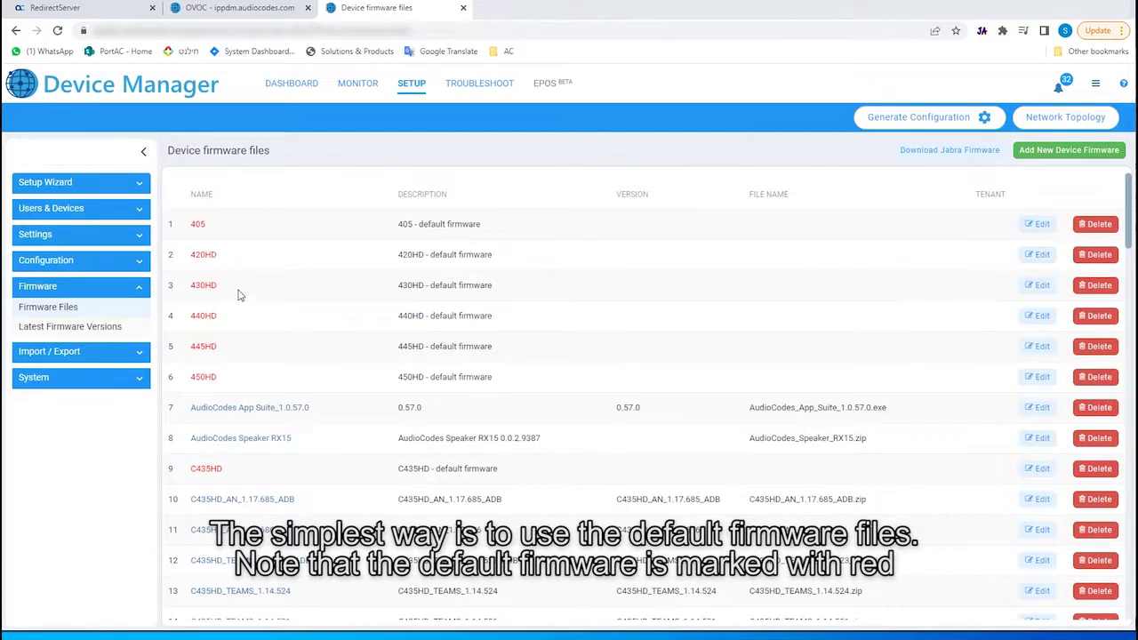
scroll(238, 295, "down", 5)
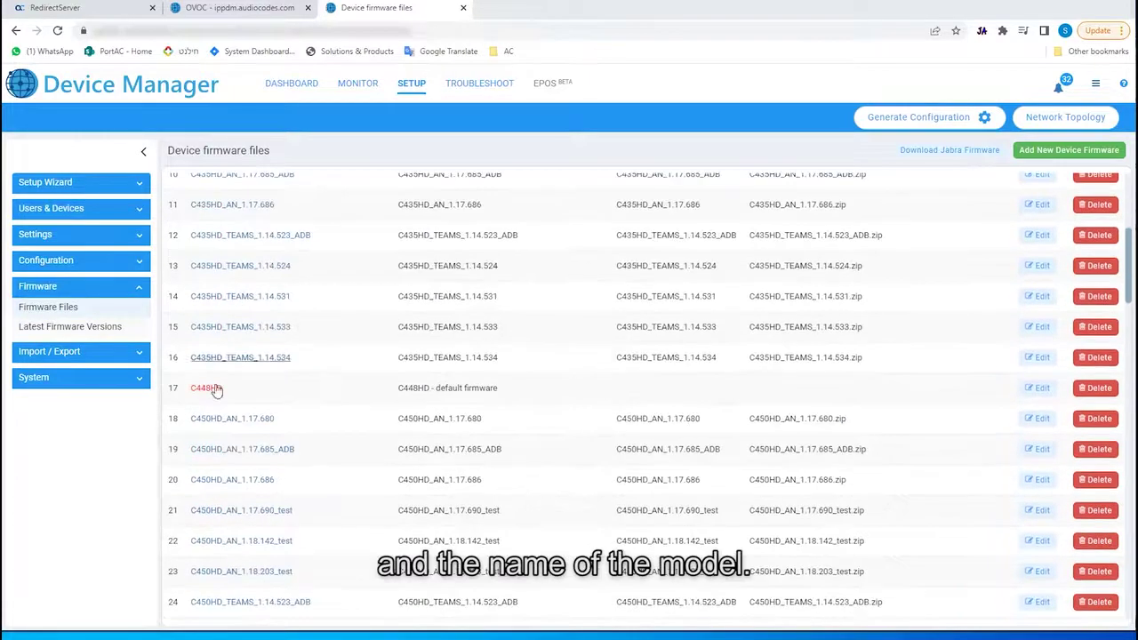
scroll(214, 395, "down", 3)
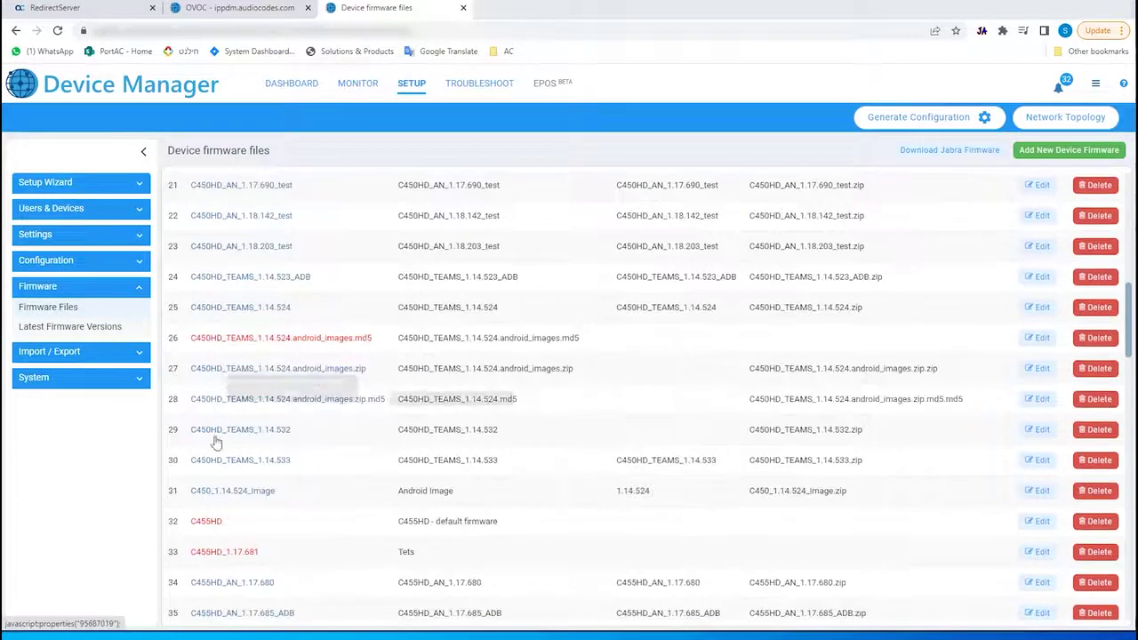
left_click(204, 525)
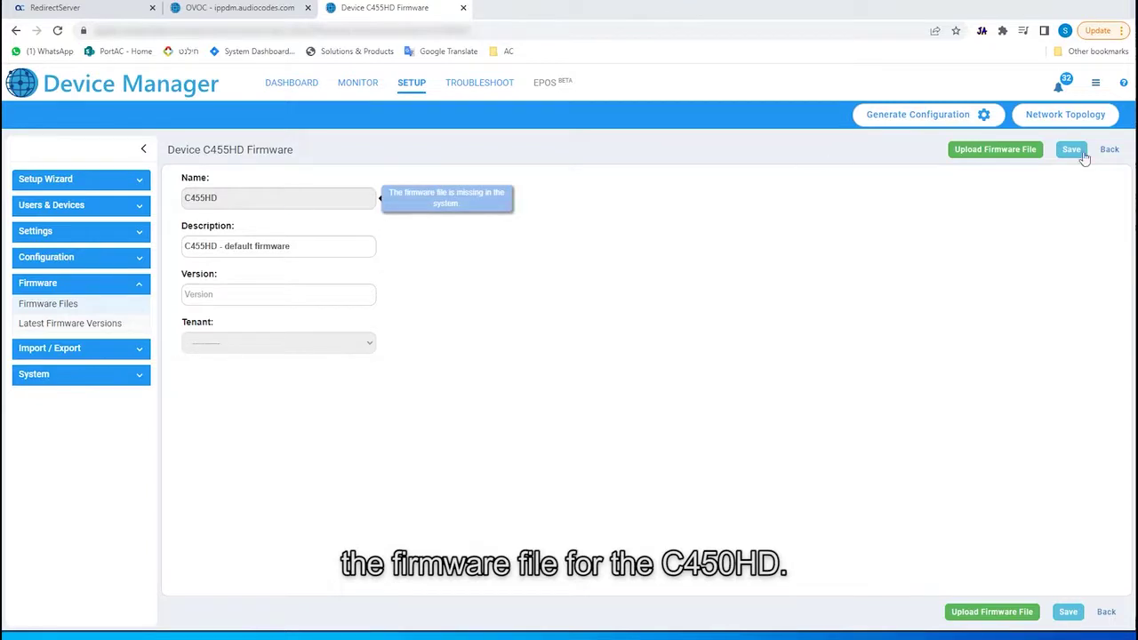
- Add a new device firmware named C455_1.17.44 with version 1.17 and continue to its file upload
left_click(71, 305)
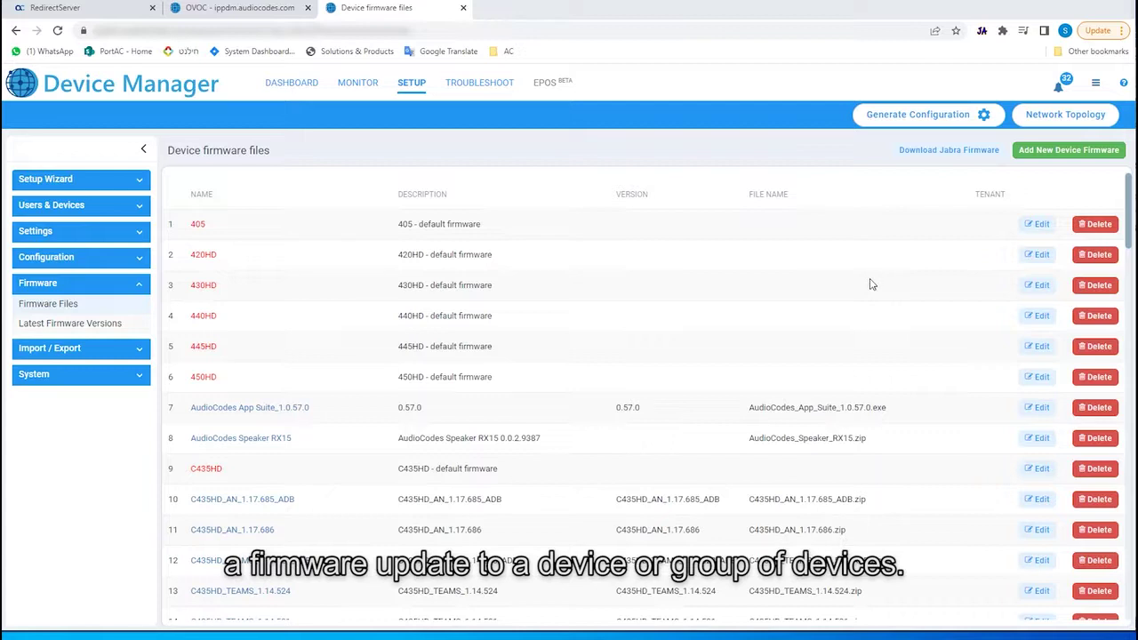
left_click(1055, 159)
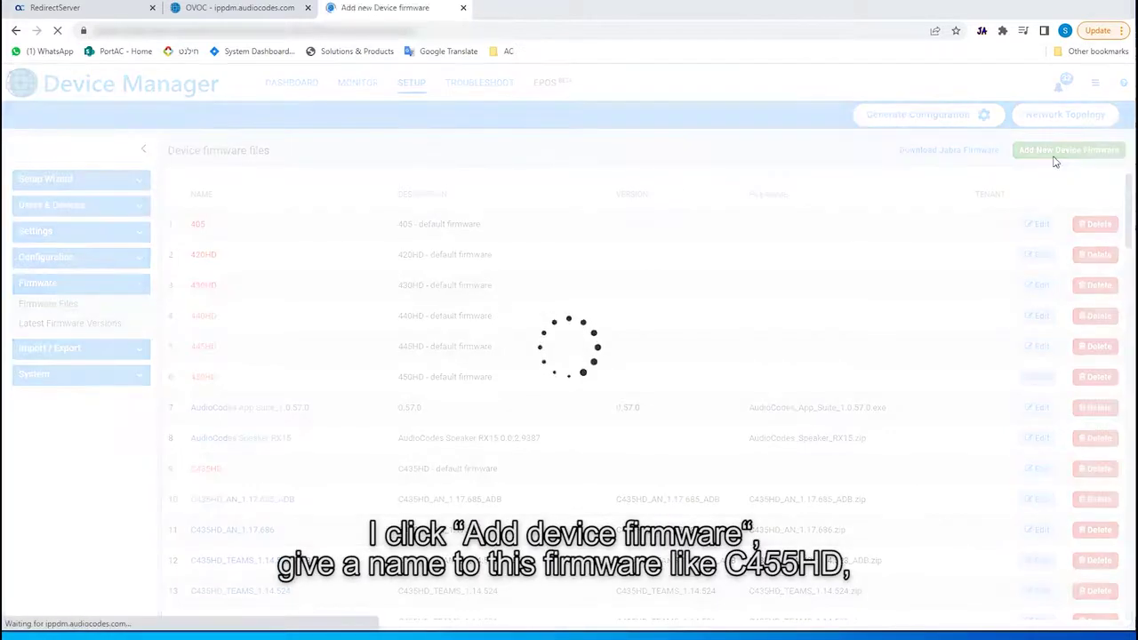
type("C455")
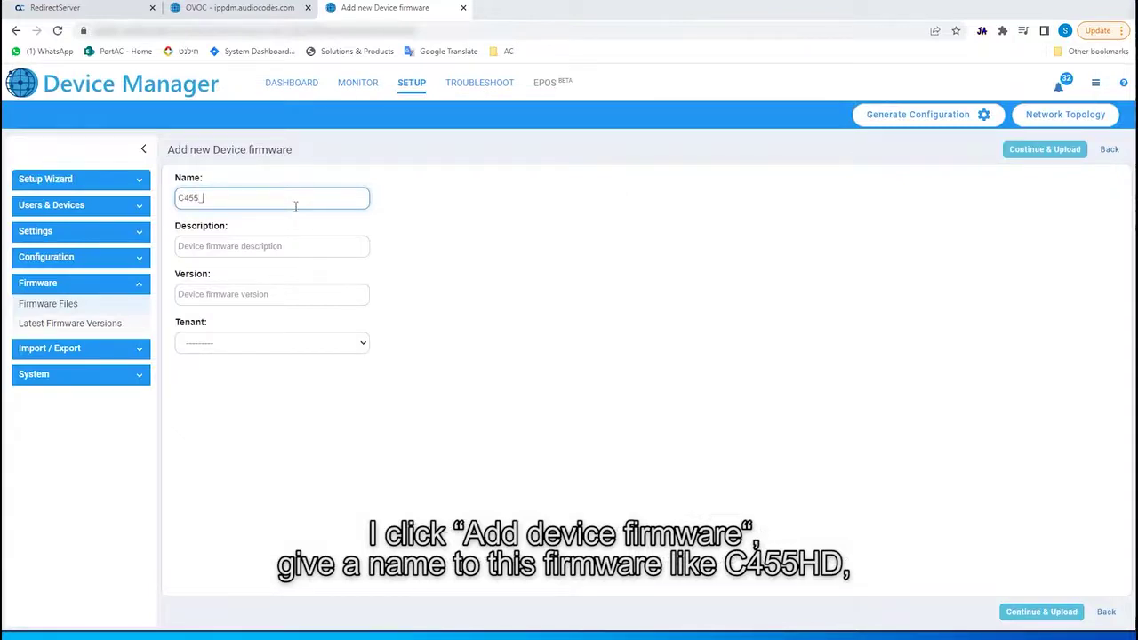
type("_1.17.44")
left_click(241, 296)
type("1.17")
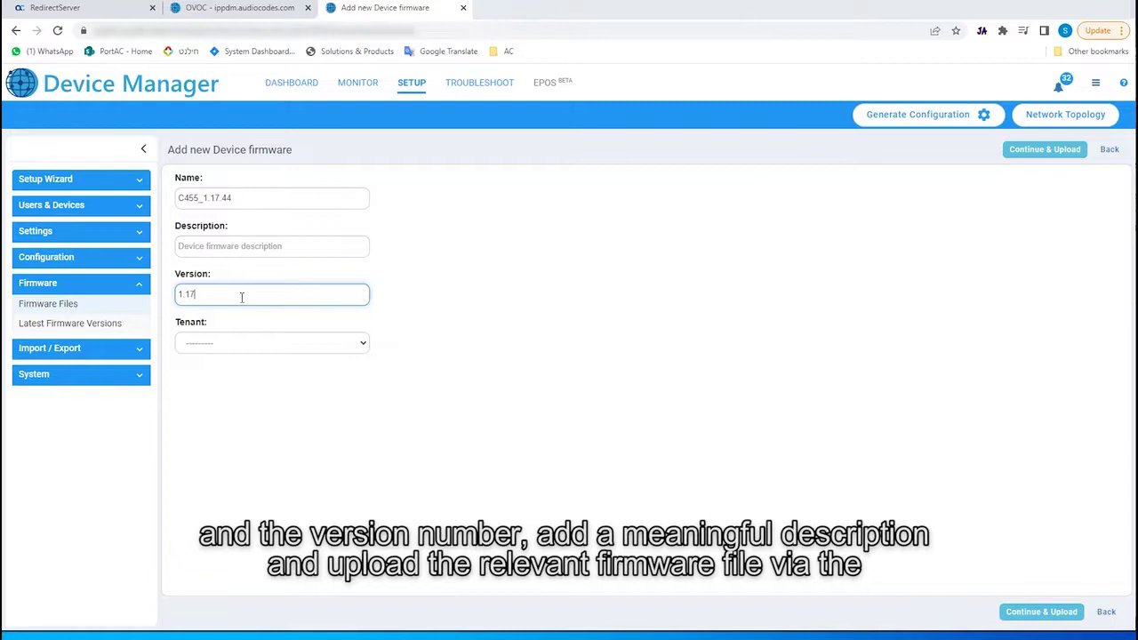
left_click(242, 247)
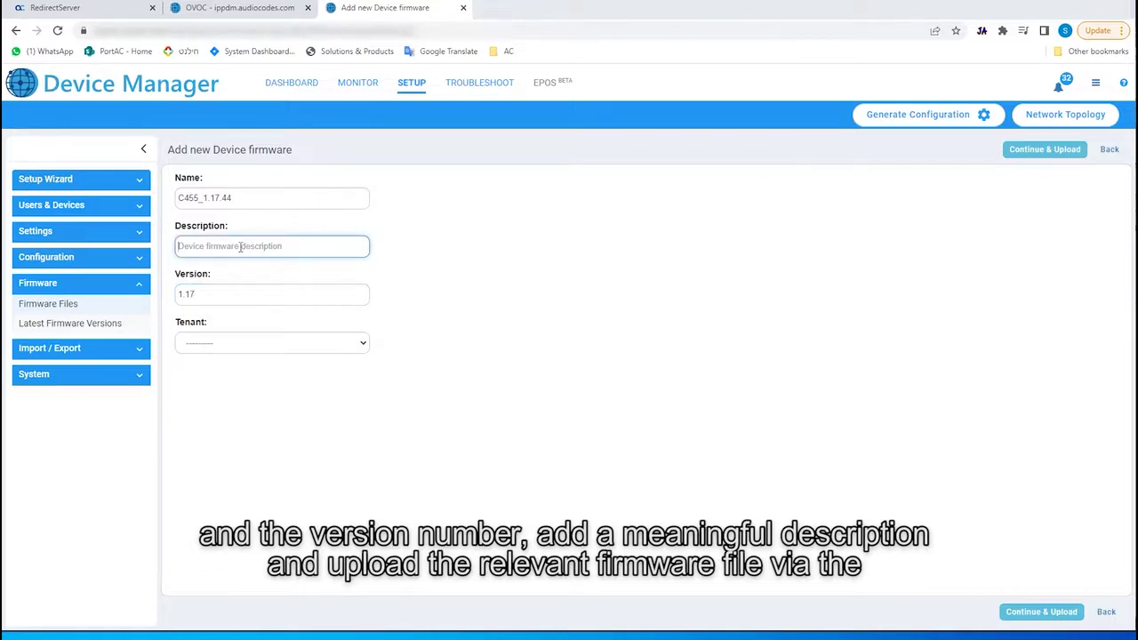
left_click(1049, 152)
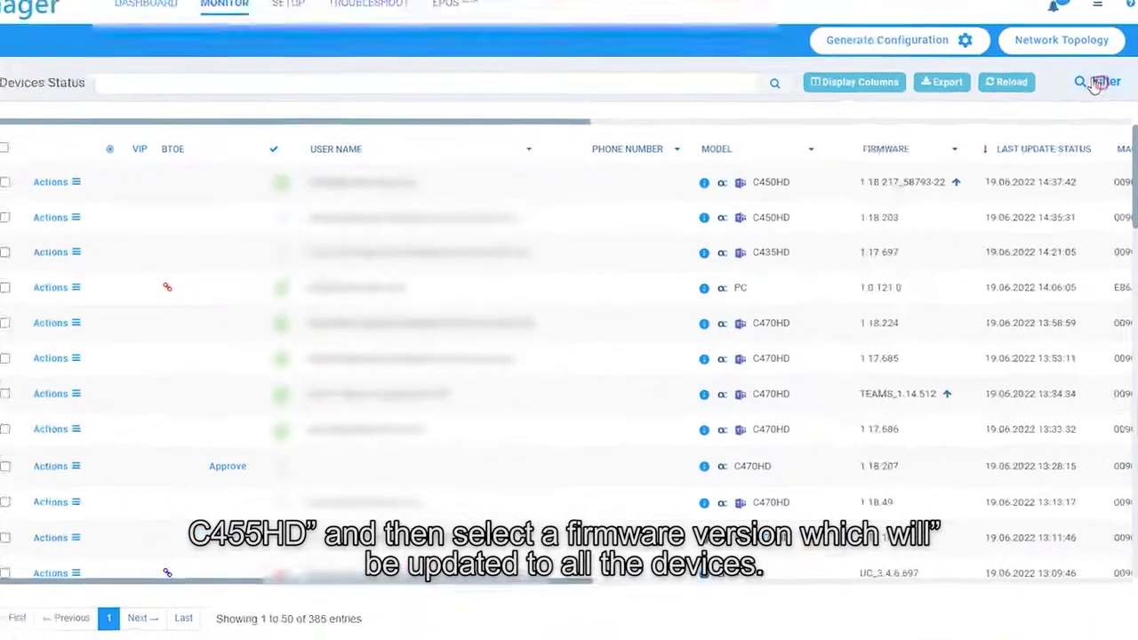
- Filter the devices status list by model C455HD and select all listed devices
left_click(1100, 149)
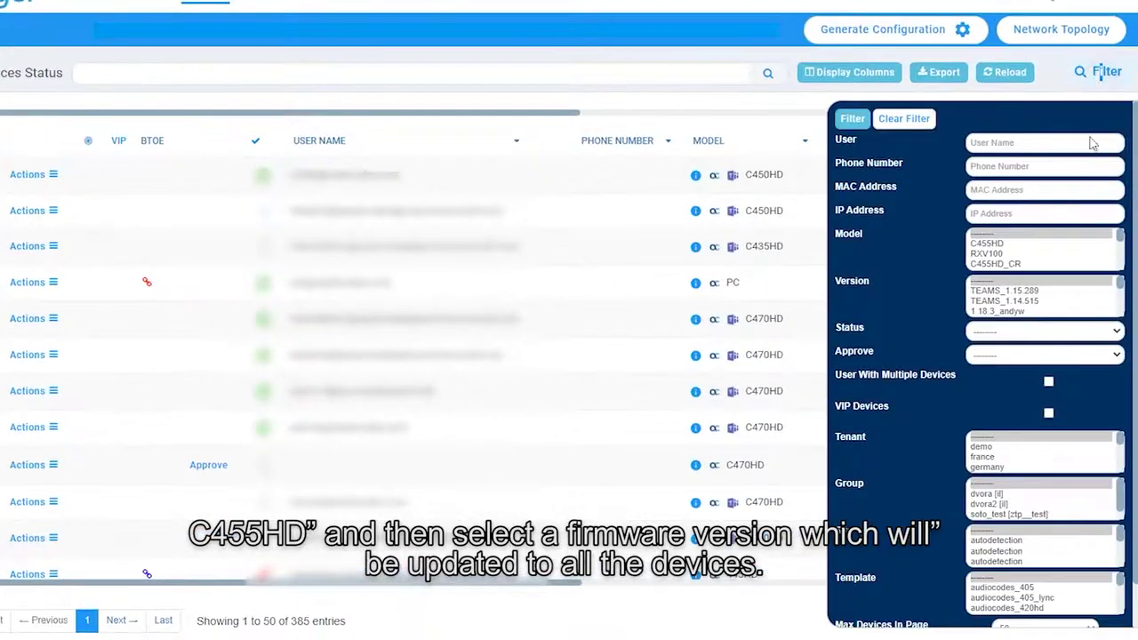
left_click(1024, 292)
left_click(852, 119)
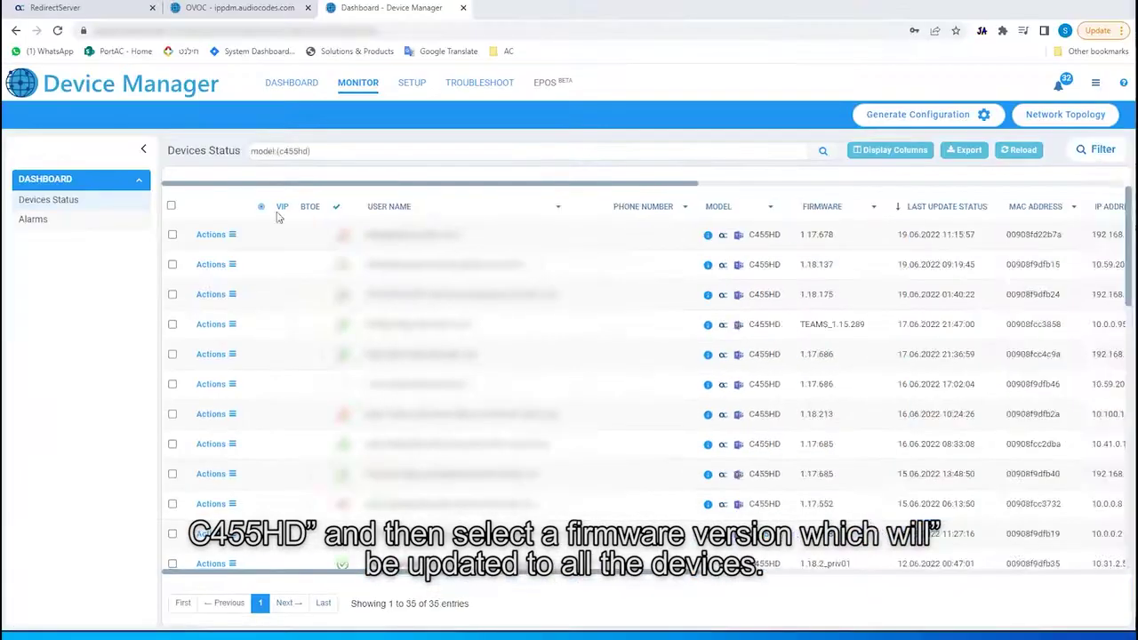
left_click(172, 206)
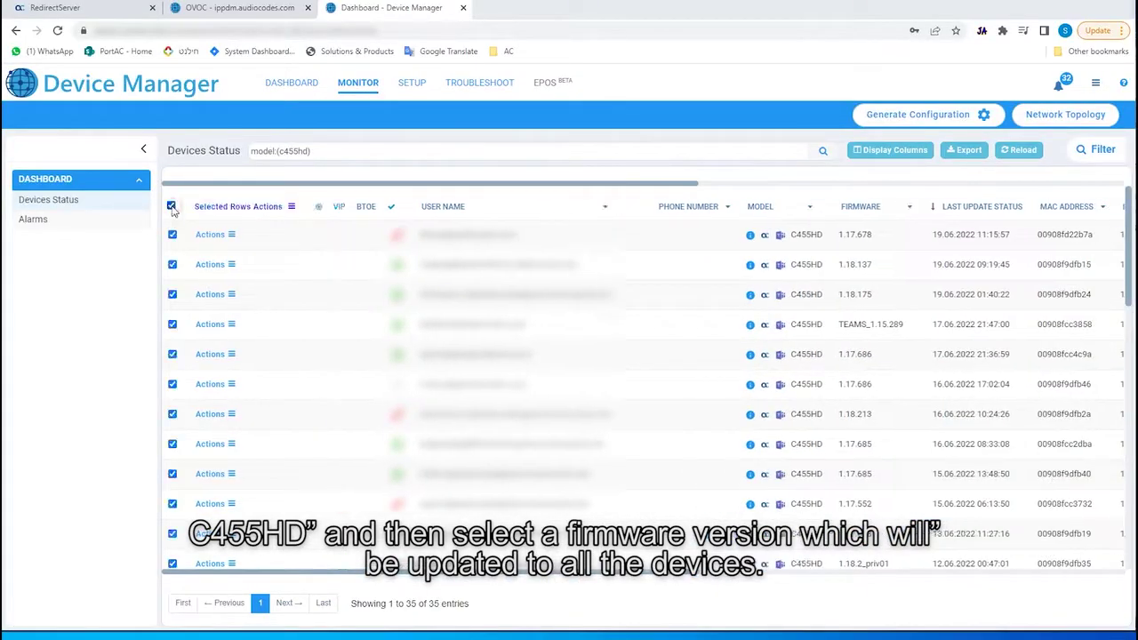
- Select firmware C455HD_AN_1.17.686 in the firmware update for all selected devices, and cancel the update
left_click(290, 208)
left_click(313, 210)
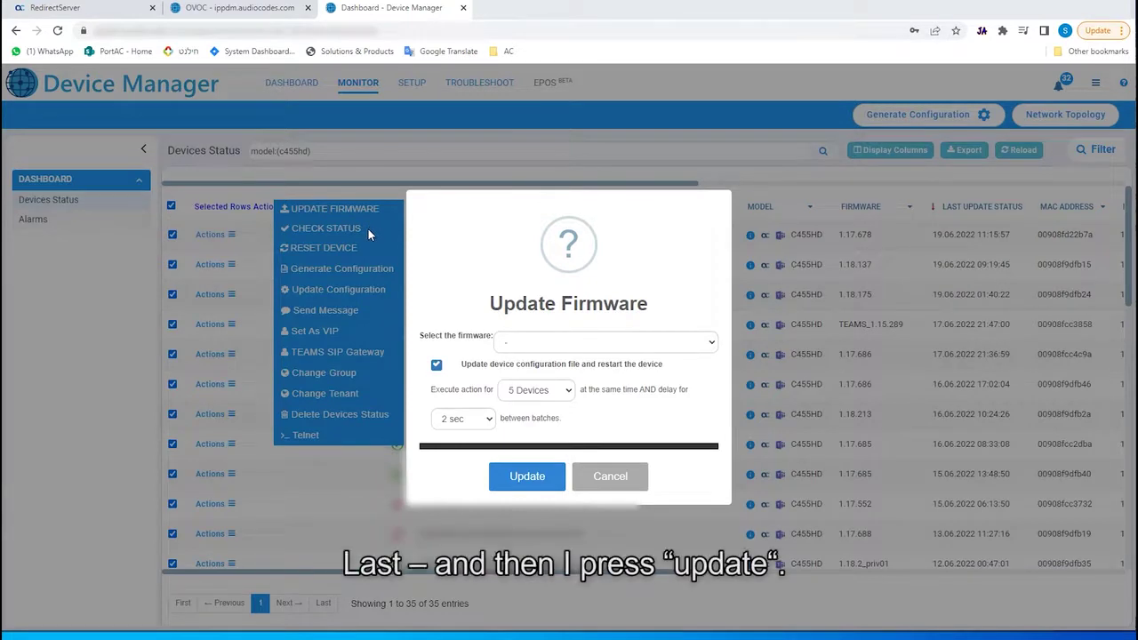
left_click(640, 345)
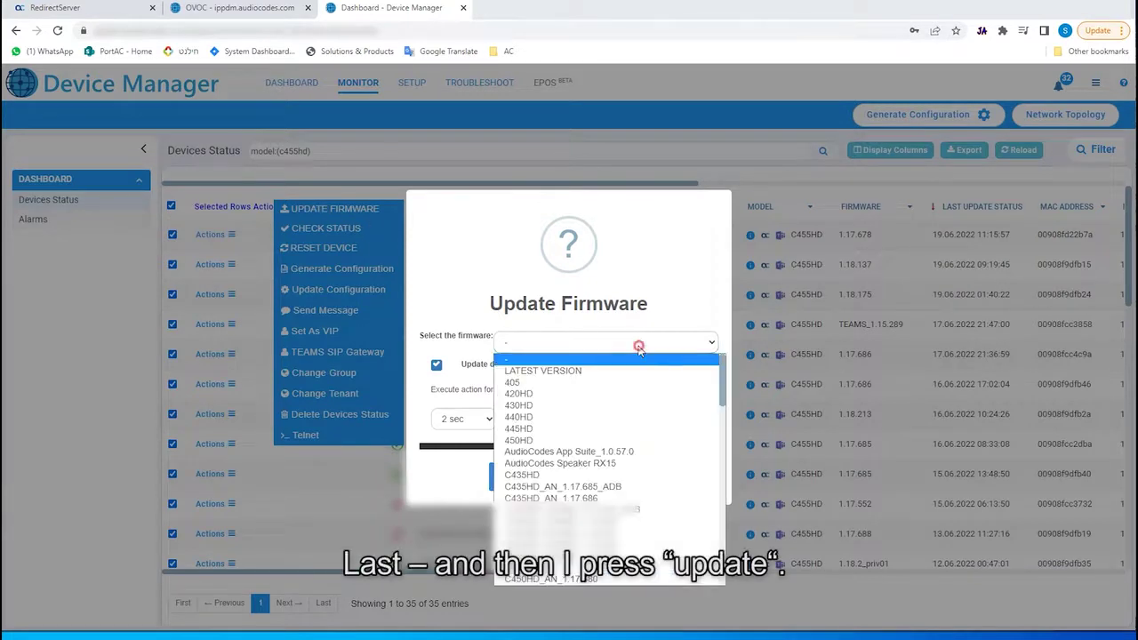
scroll(590, 461, "down", 5)
left_click(552, 503)
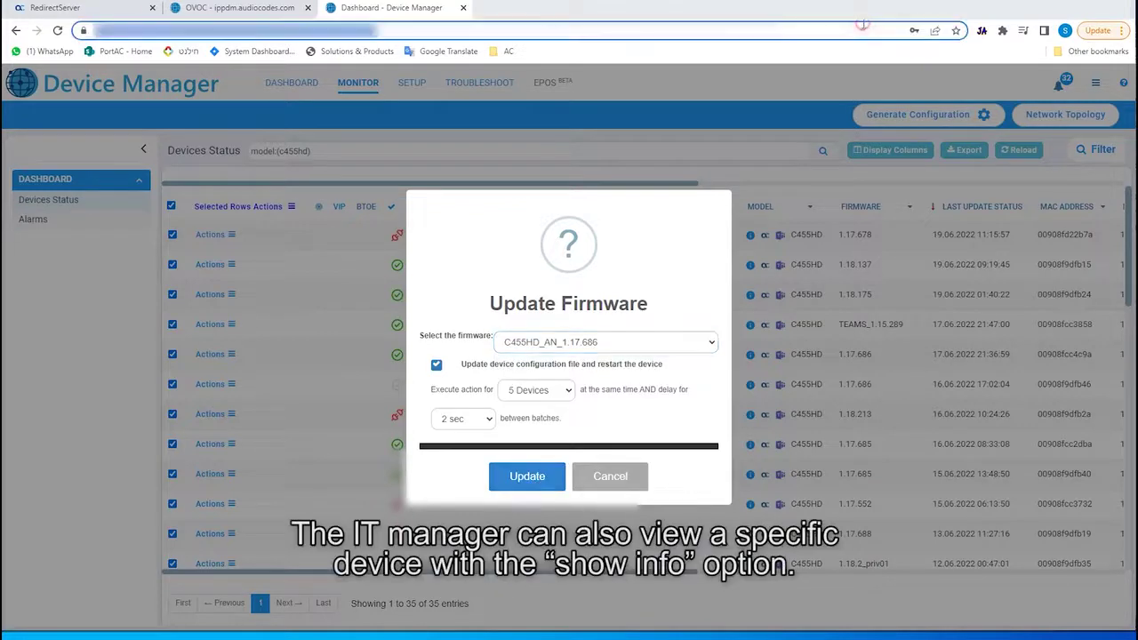
left_click(612, 473)
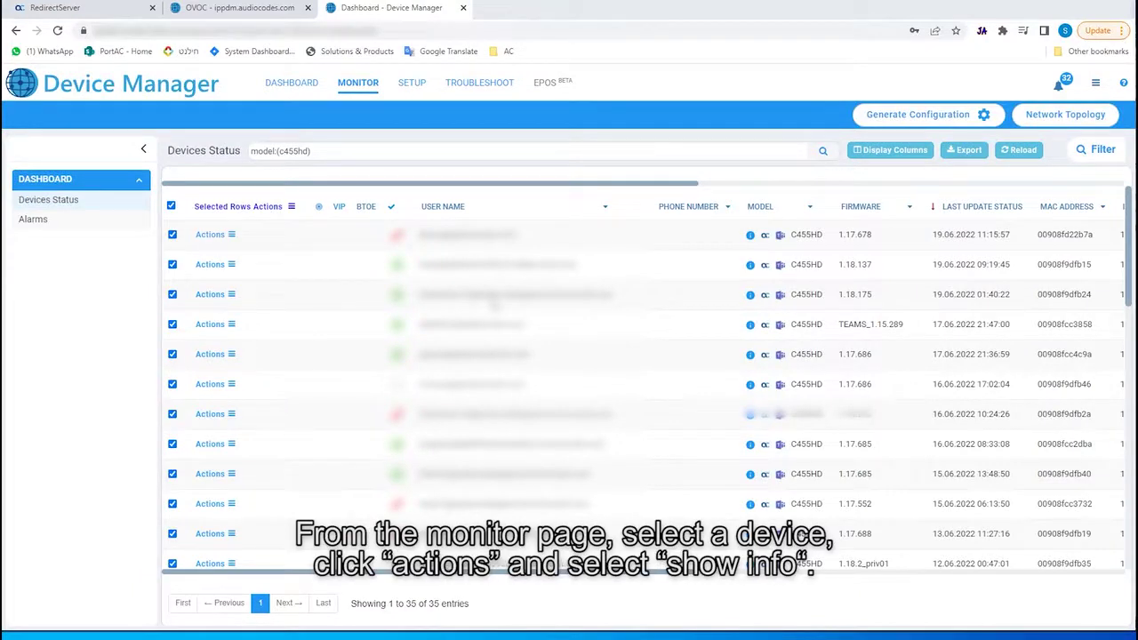
- Show the device information page of the second listed C455HD device
left_click(212, 235)
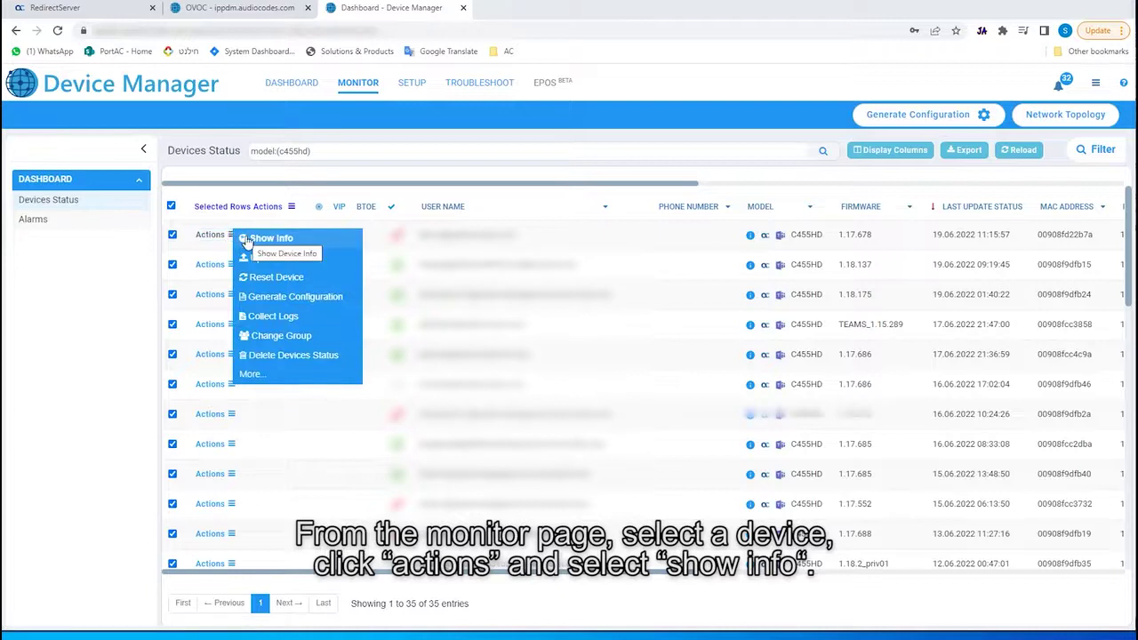
left_click(213, 264)
left_click(269, 268)
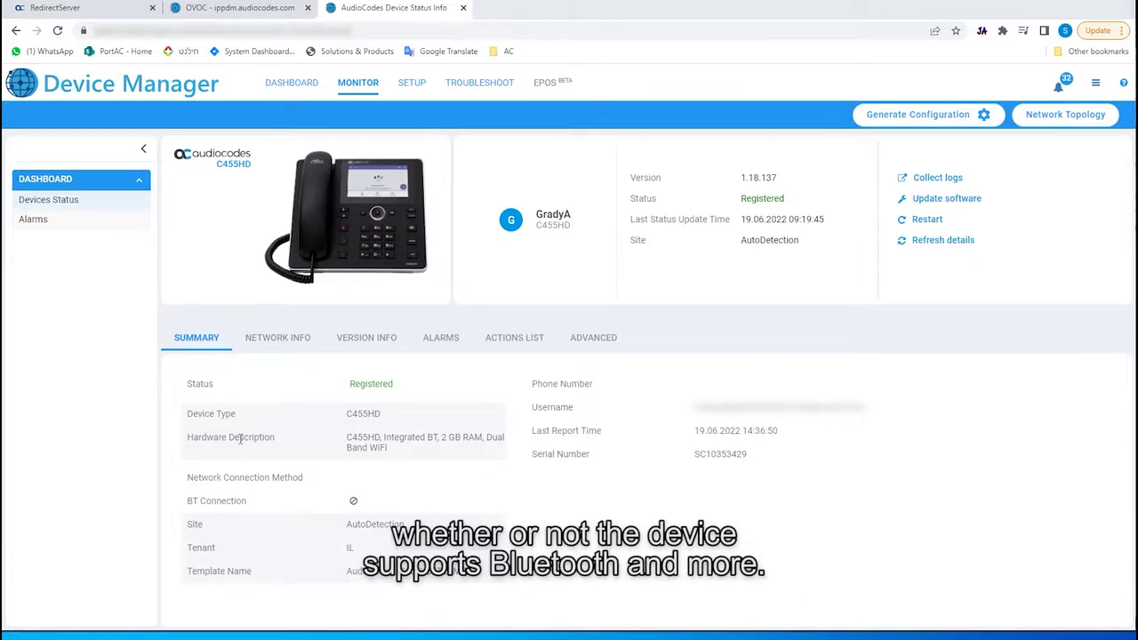
- Examine the C455HD device's network information, version information and alarms
left_click(278, 342)
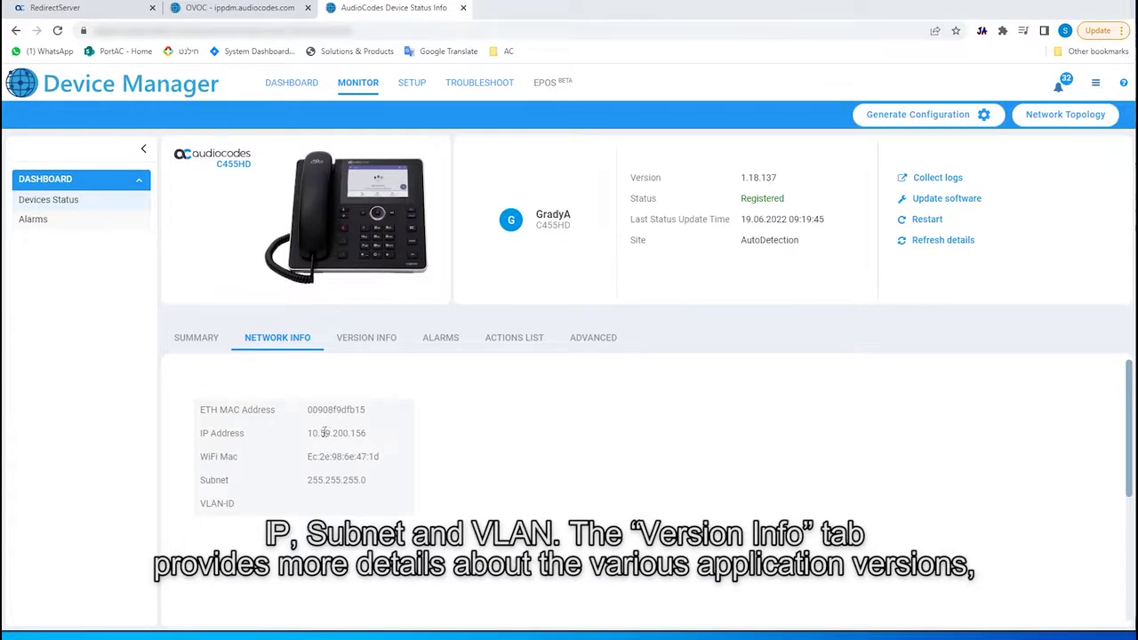
left_click(365, 340)
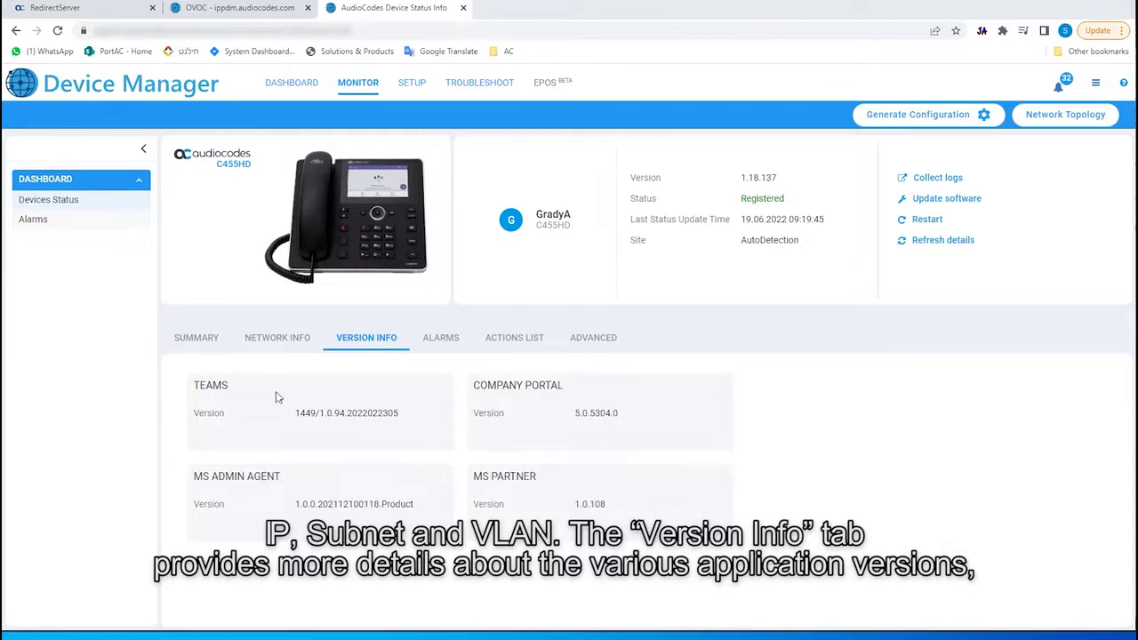
left_click(460, 343)
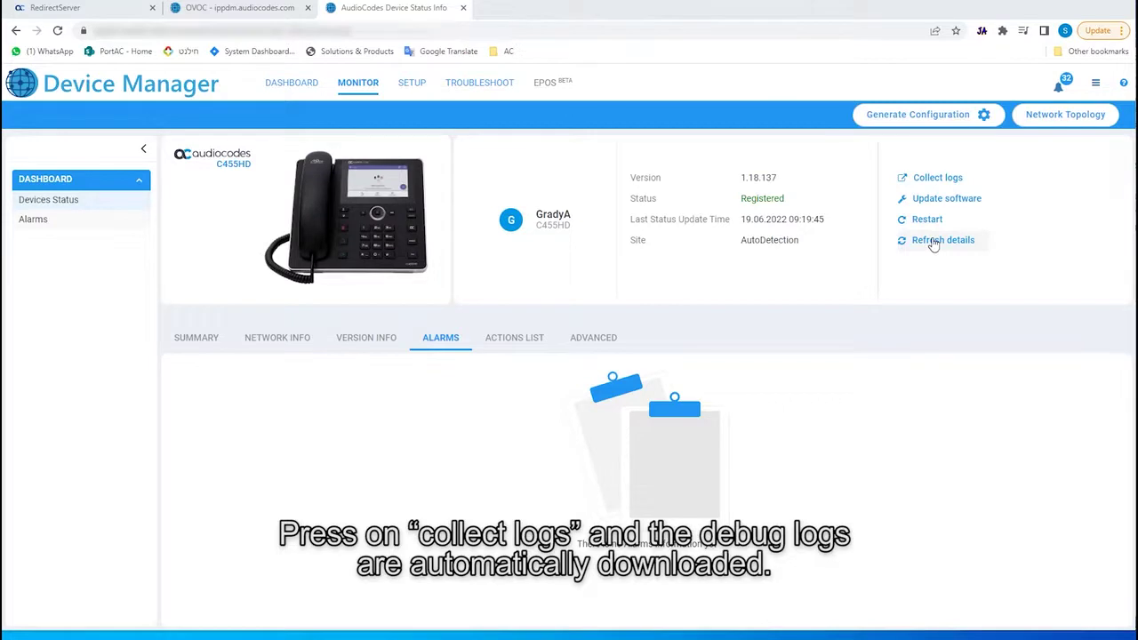
- Collect the C455HD device's logs, and open its firmware update options and cancel without updating
left_click(938, 180)
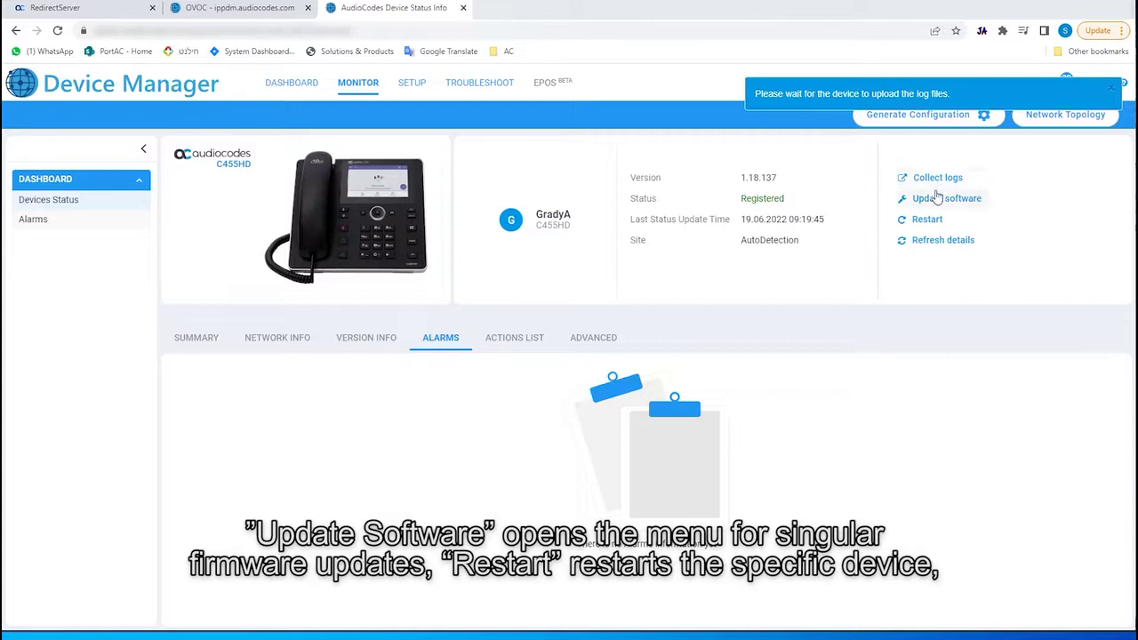
left_click(943, 199)
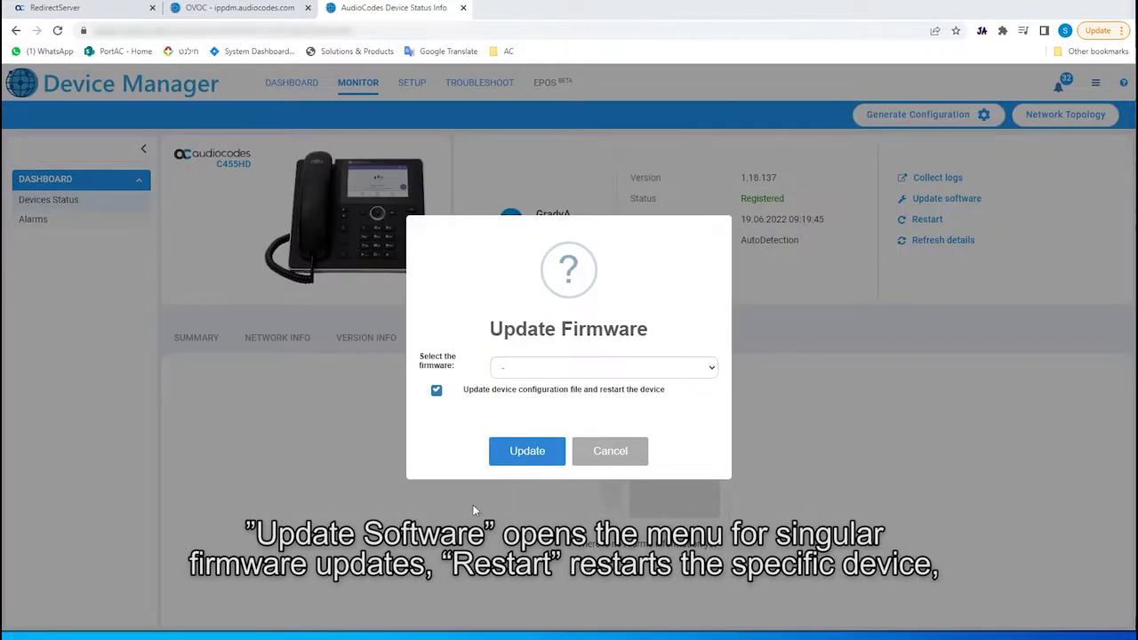
left_click(610, 455)
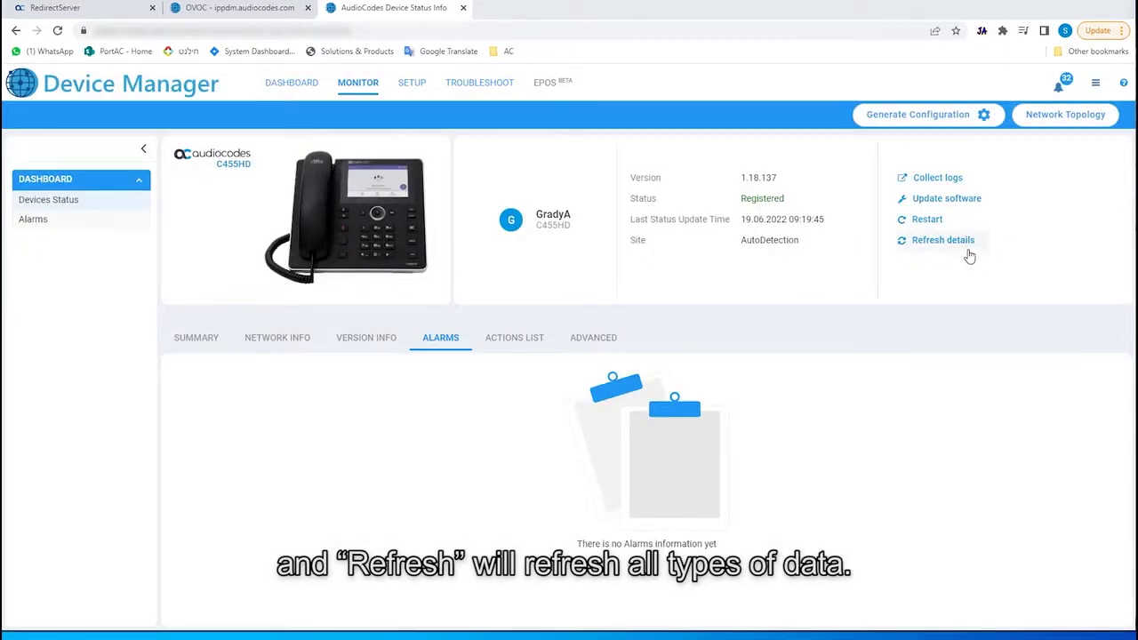
- Return to the devices status list and search it for RXV100
left_click(358, 83)
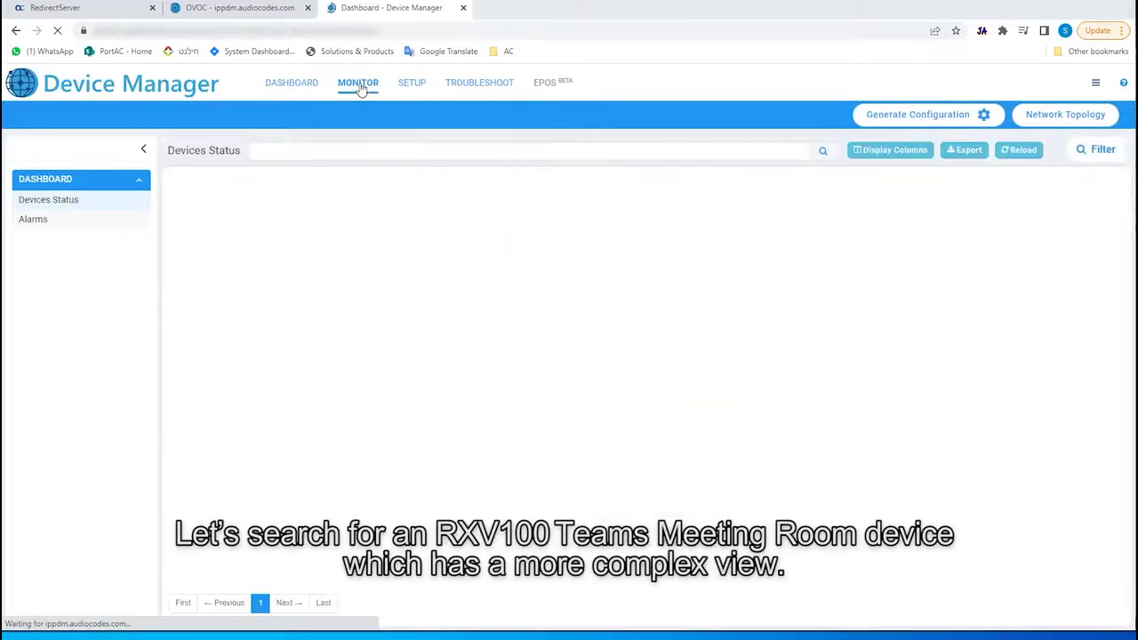
left_click(406, 153)
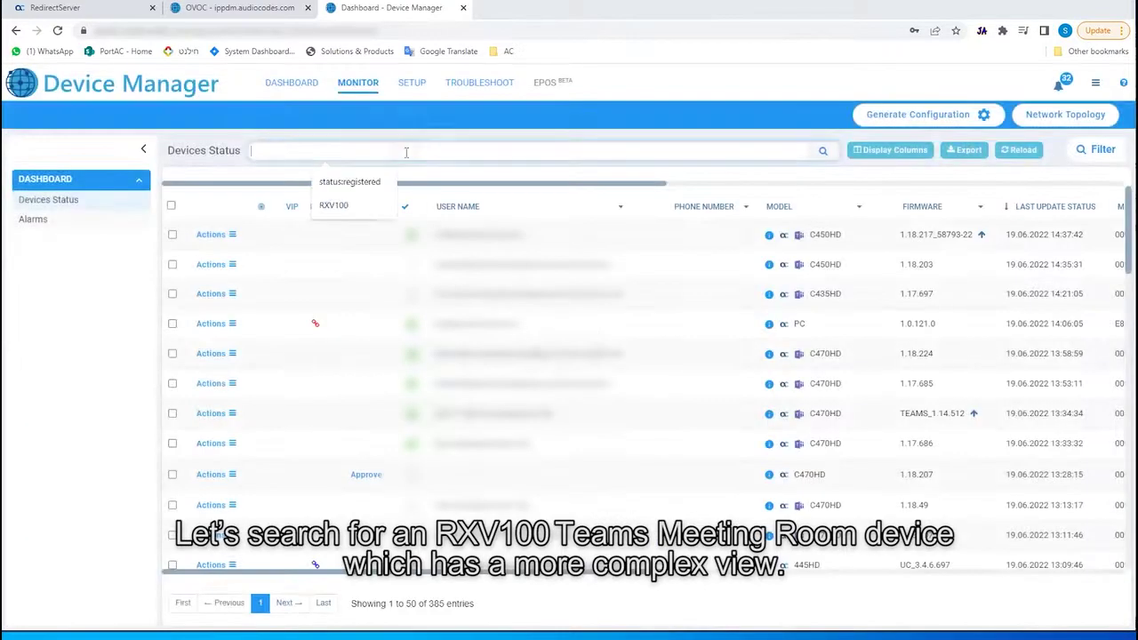
type("RXV100")
key("Return")
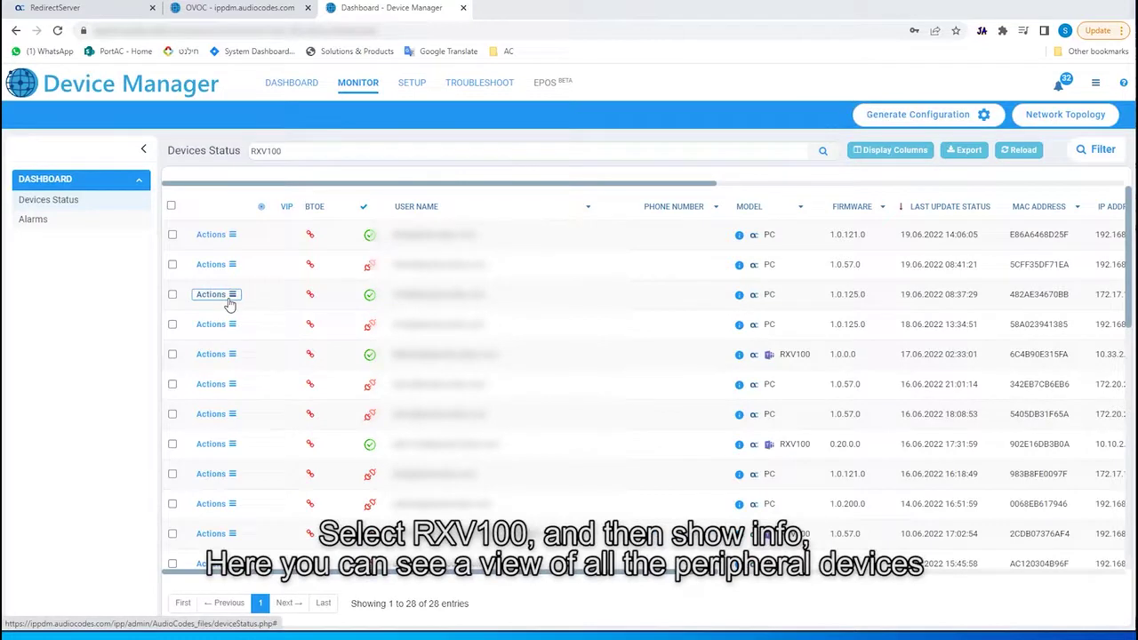
- Show the device information page of the first device with model RXV100 and look through its connected peripherals
left_click(225, 354)
left_click(271, 358)
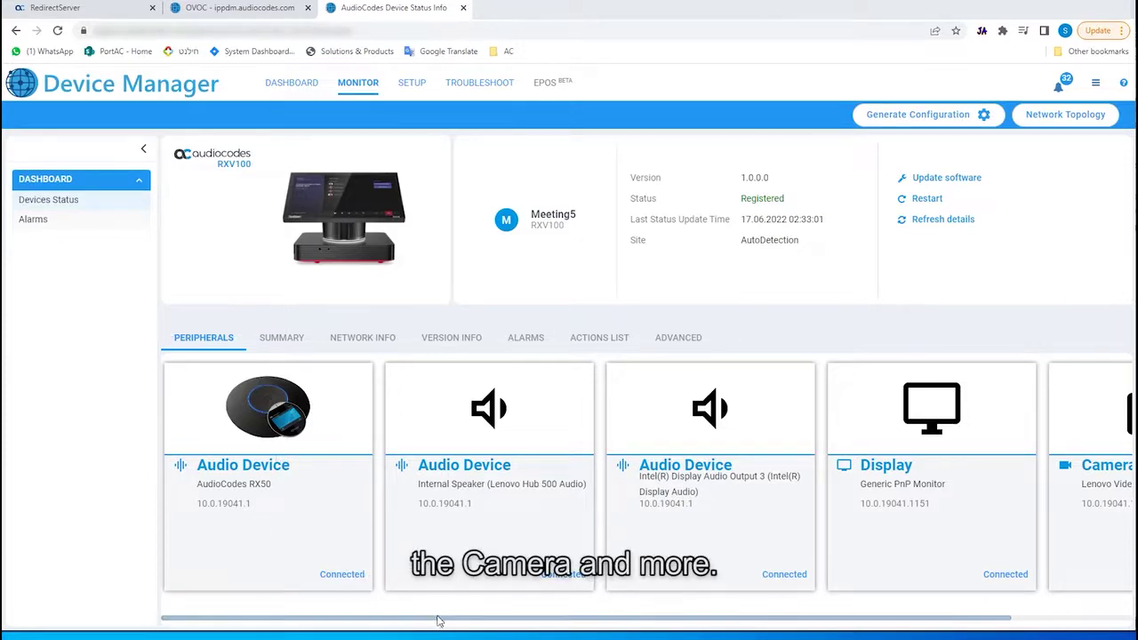
left_click_drag(439, 617, 559, 617)
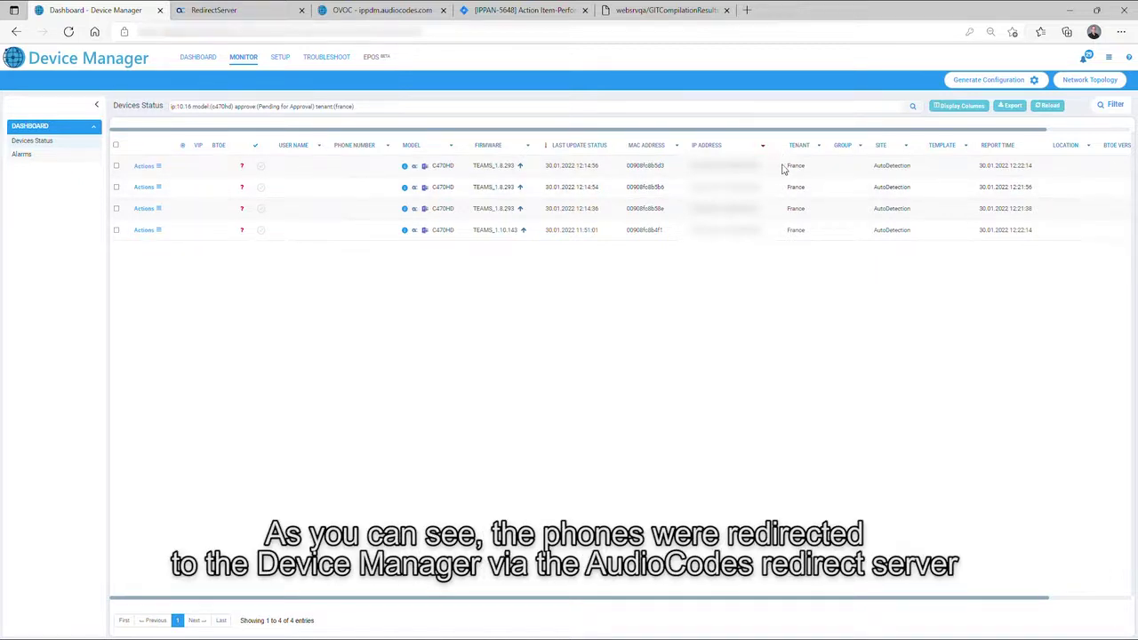
- Switch to RedirectServer, examine the location URL configured for the C470HD devices, and return to Device Manager
left_click(212, 11)
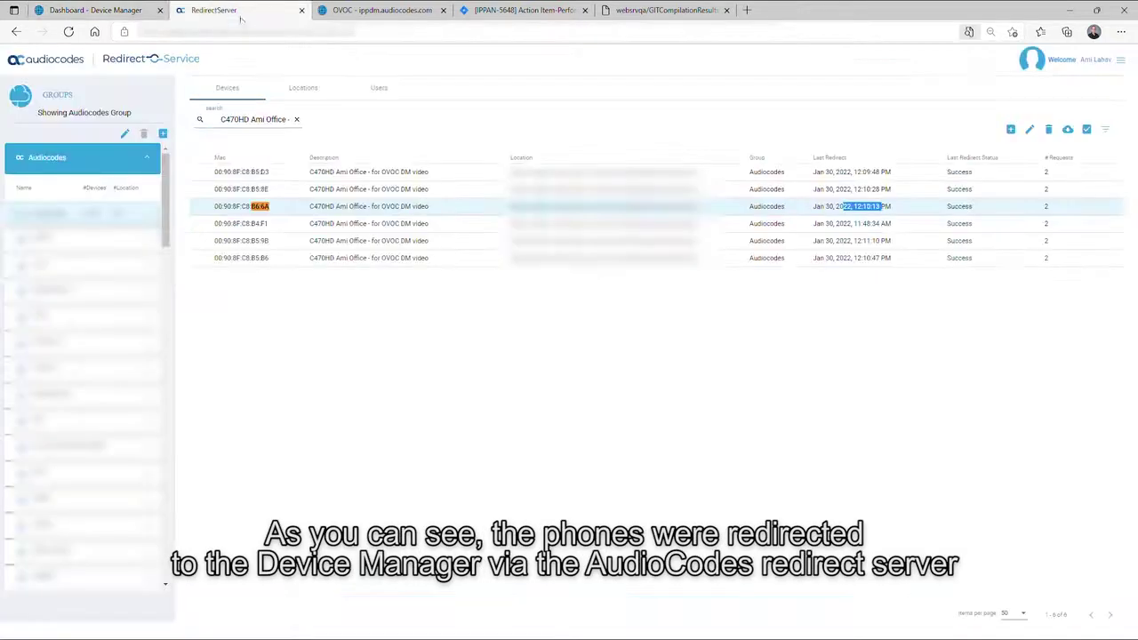
left_click(661, 329)
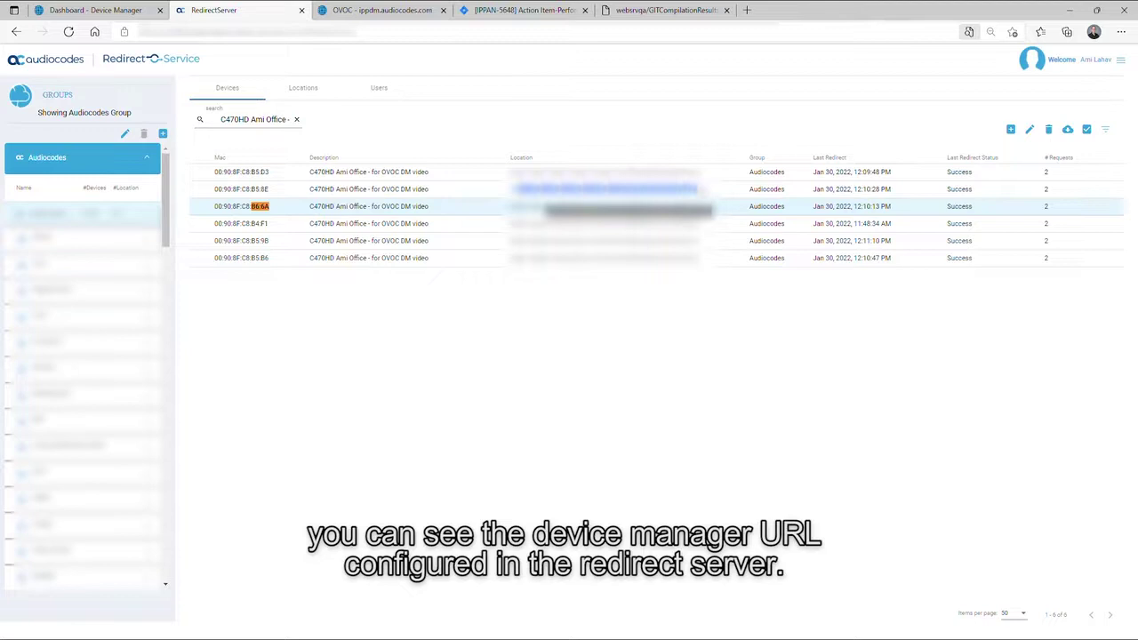
left_click(98, 10)
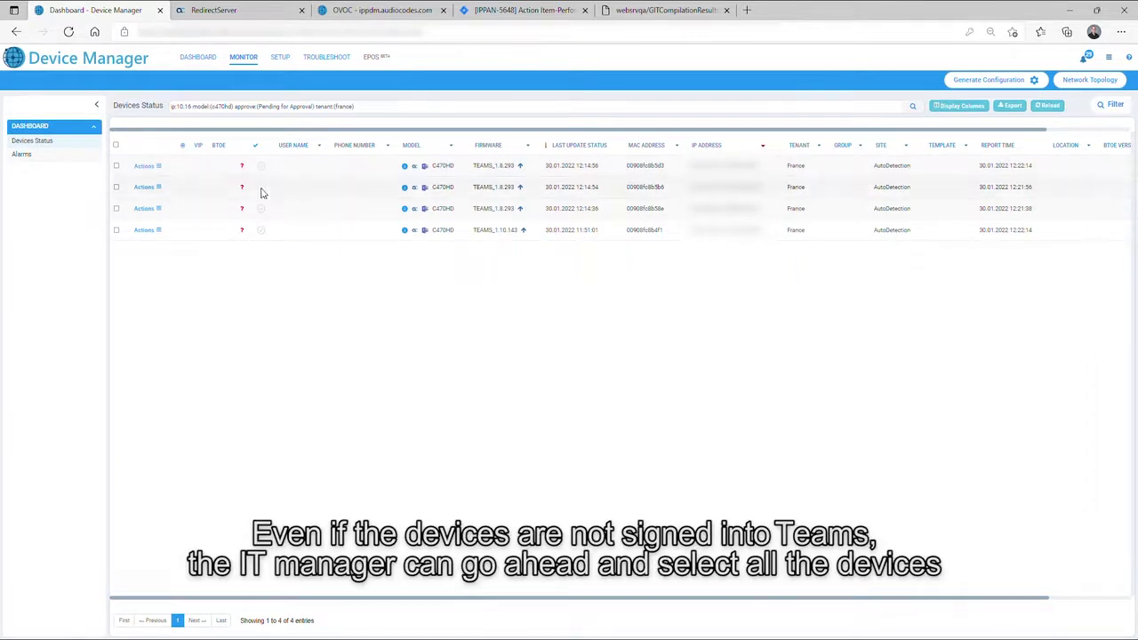
- Select all listed C470HD devices of the France tenant and update their firmware to C470HD_TEAMS_1.14.449
left_click(116, 146)
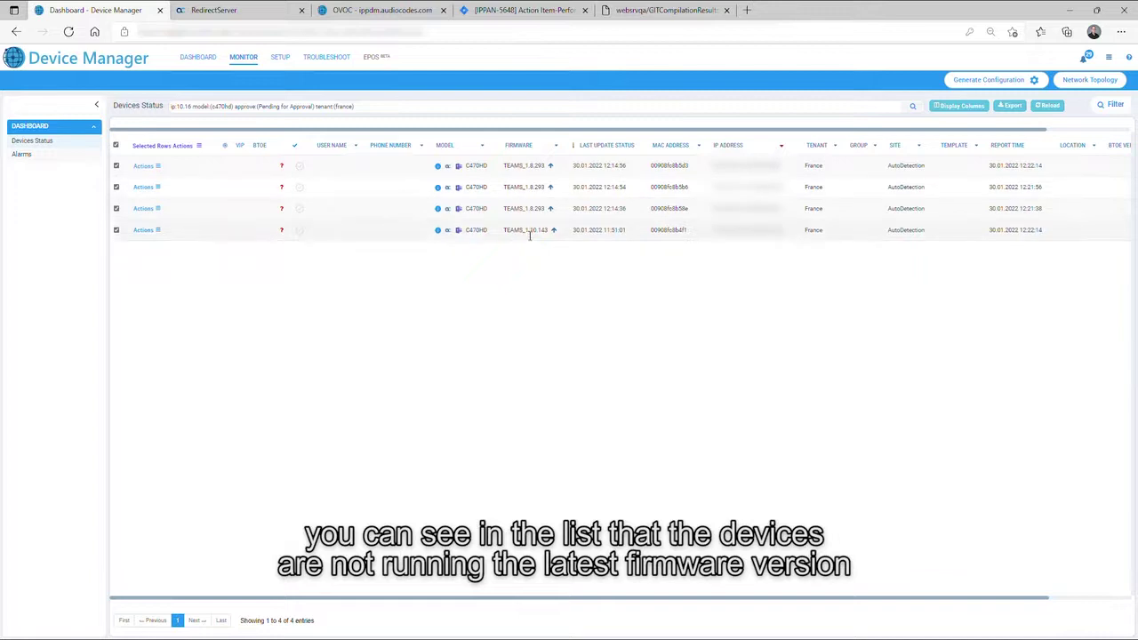
left_click(169, 148)
left_click(218, 148)
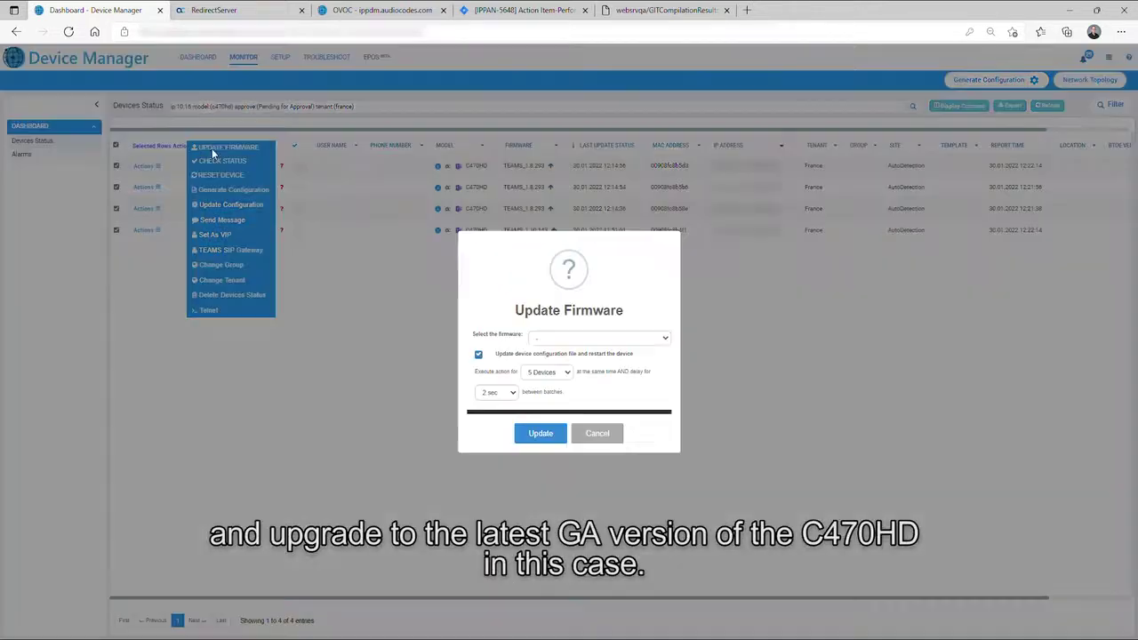
left_click(540, 336)
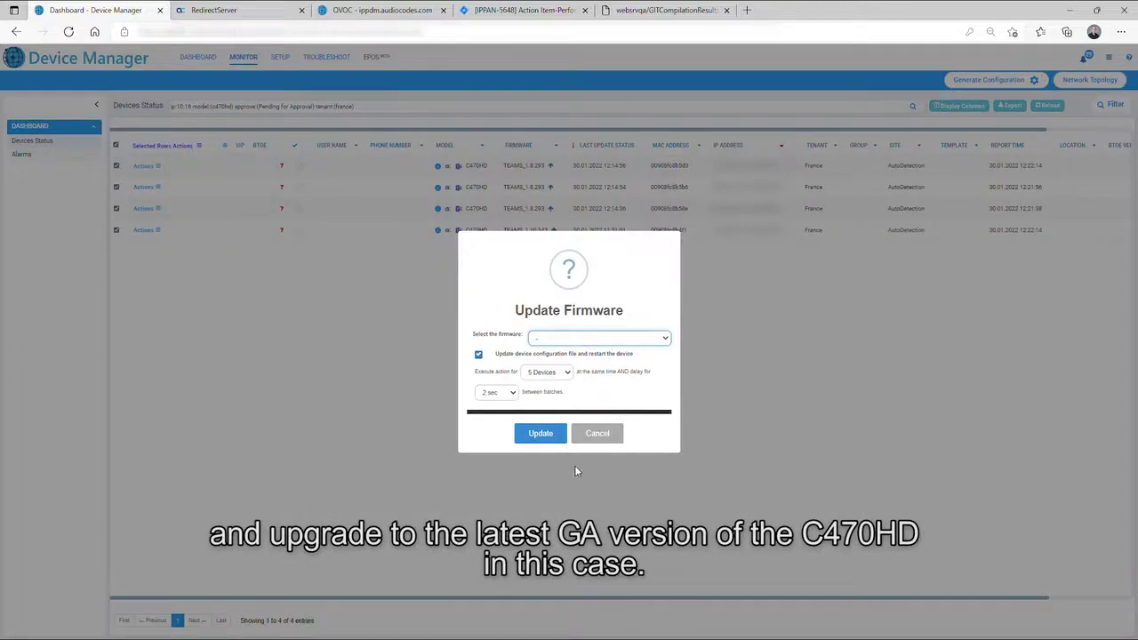
key("Down")
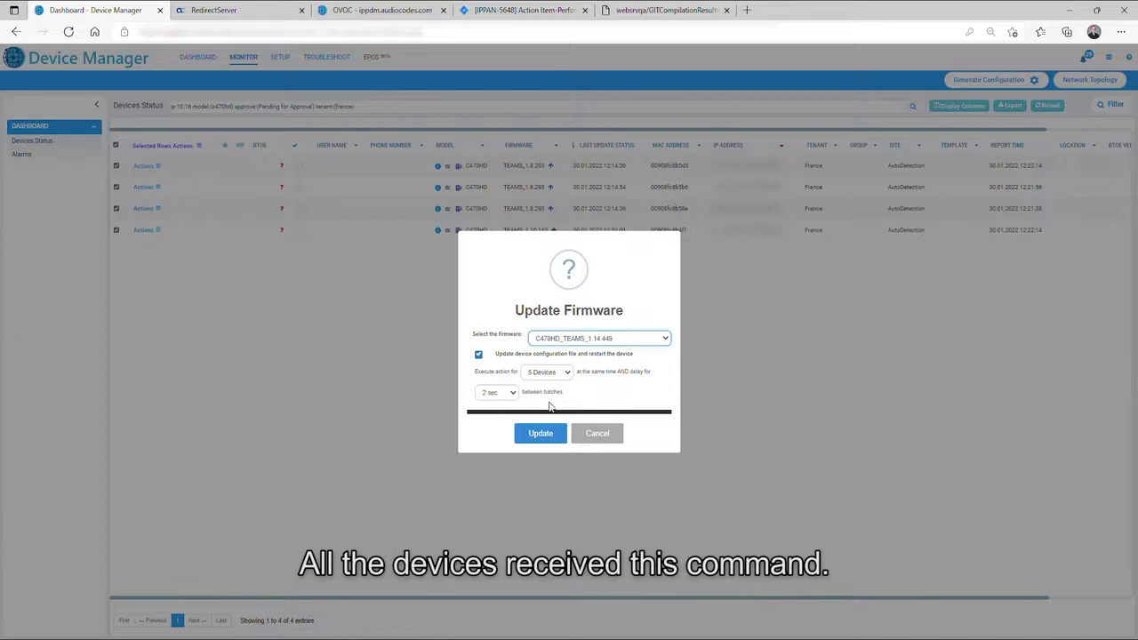
left_click(541, 436)
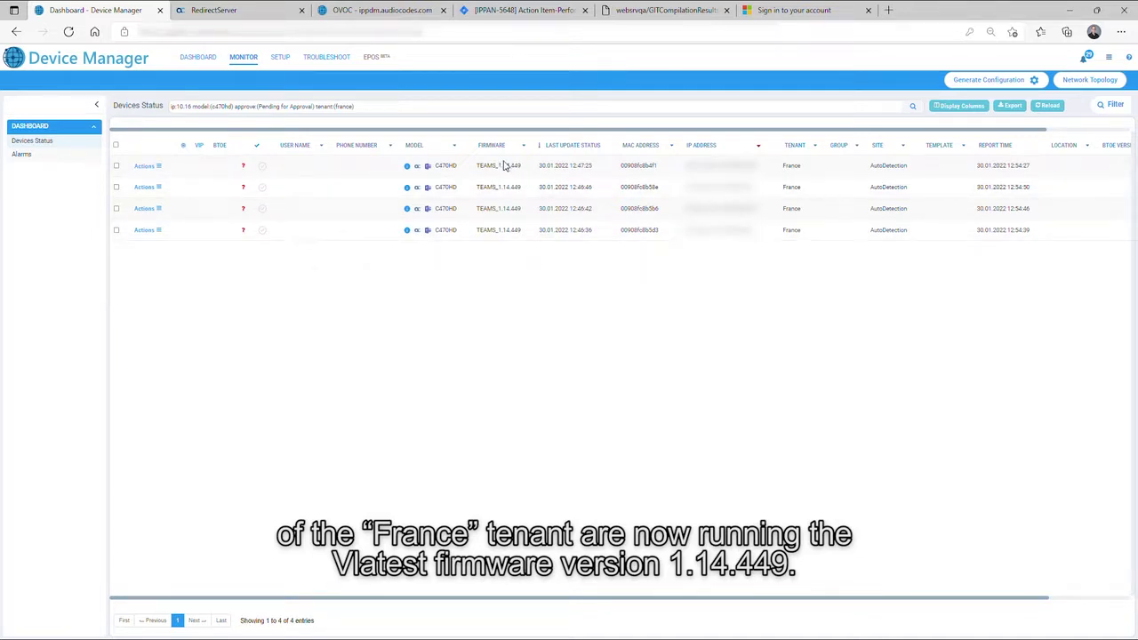
mouse_move(503, 169)
left_mouse_down()
mouse_move(498, 214)
mouse_move(498, 174)
left_mouse_up()
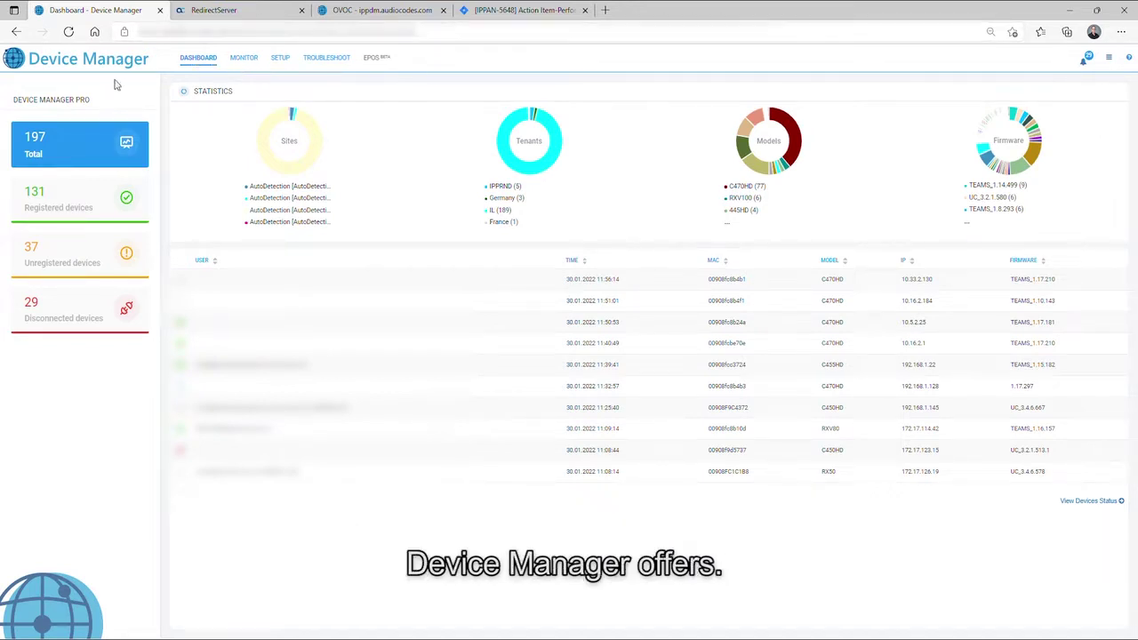
- Open the network topology map from the monitoring page, zoom into the 172.17.126 subnet and inspect its red-marked devices
left_click(244, 57)
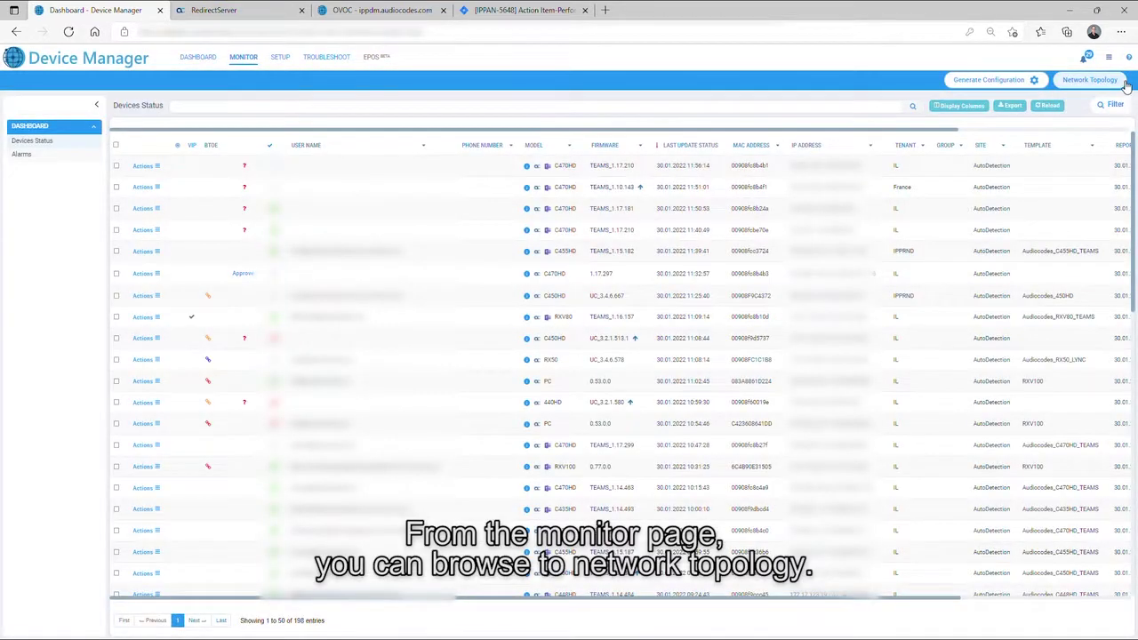
left_click(1124, 82)
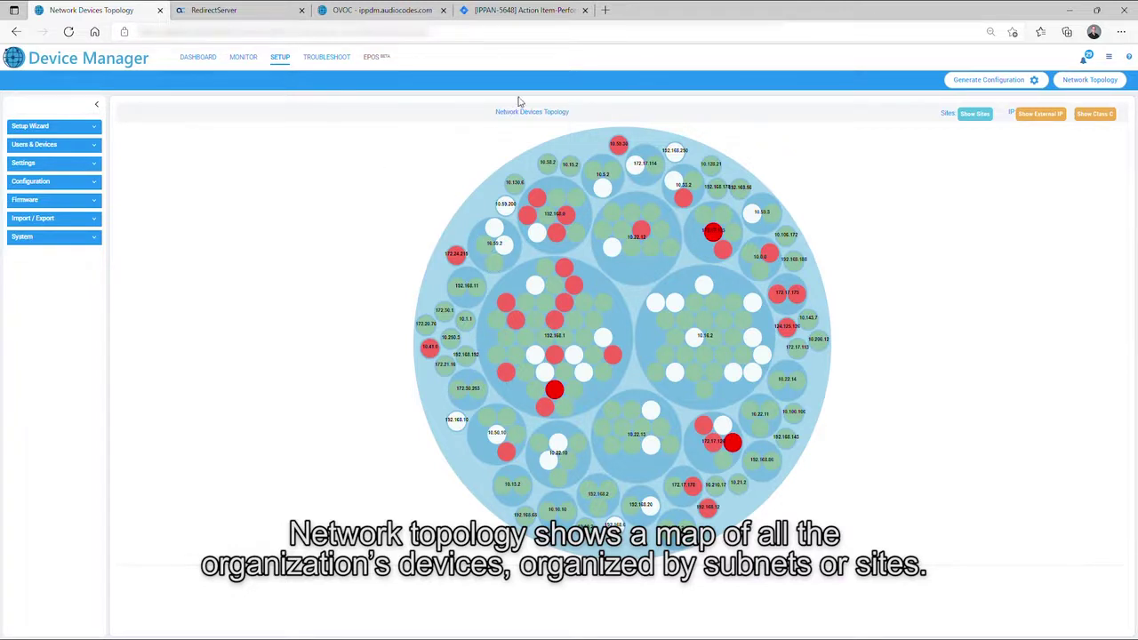
mouse_move(702, 427)
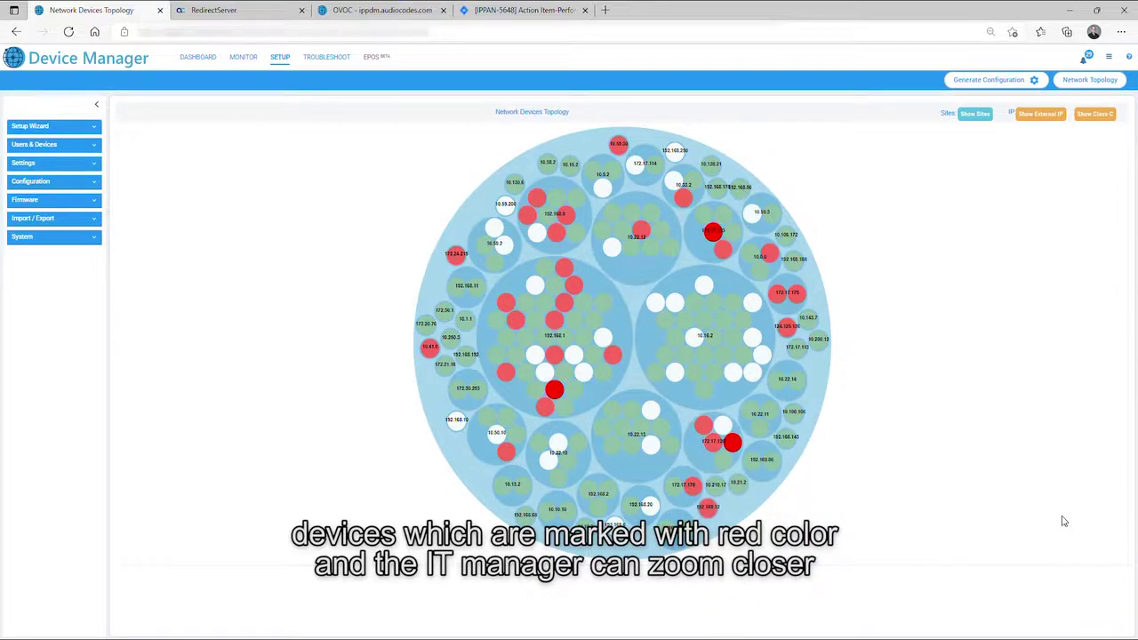
left_click(711, 442)
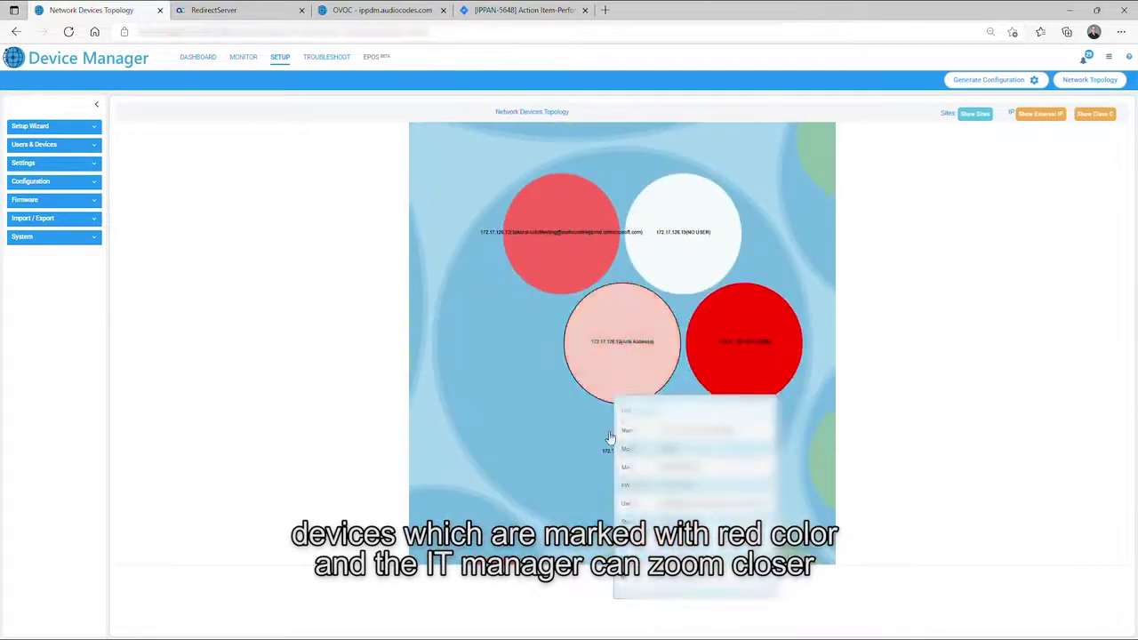
mouse_move(548, 246)
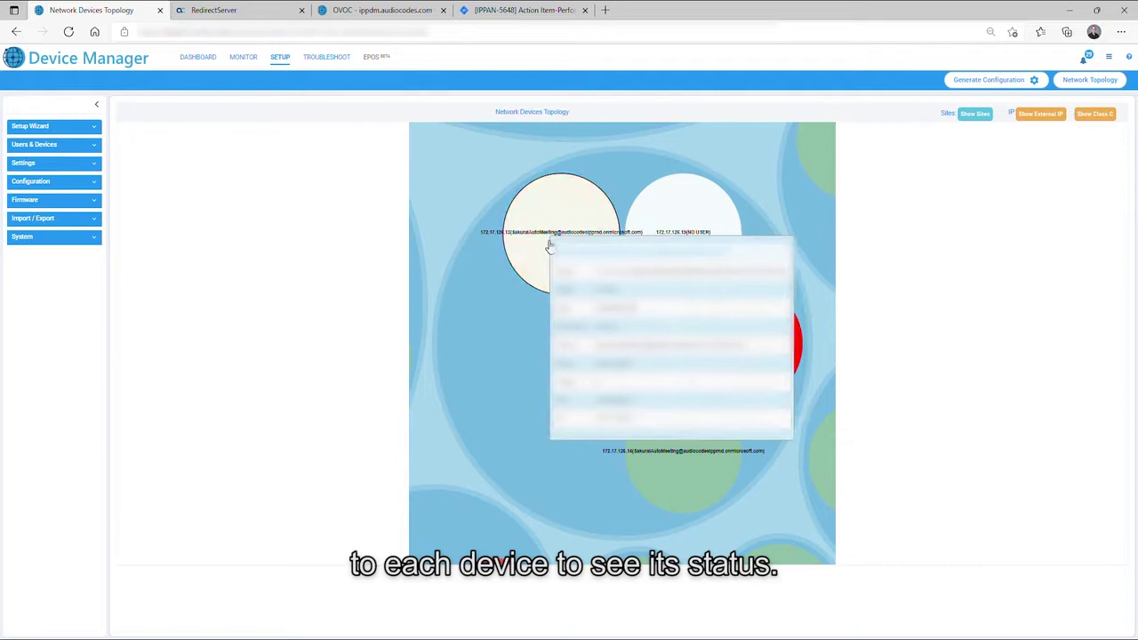
- Leave the topology map and show the dashboard statistics for sites, tenants, models and firmware
left_click(233, 59)
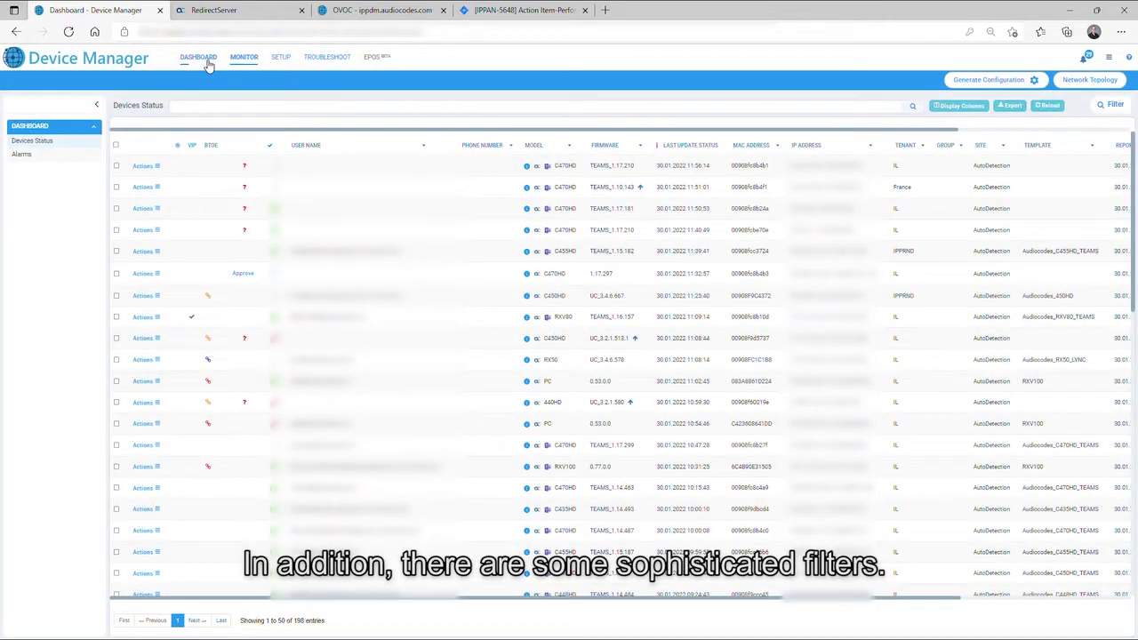
left_click(198, 58)
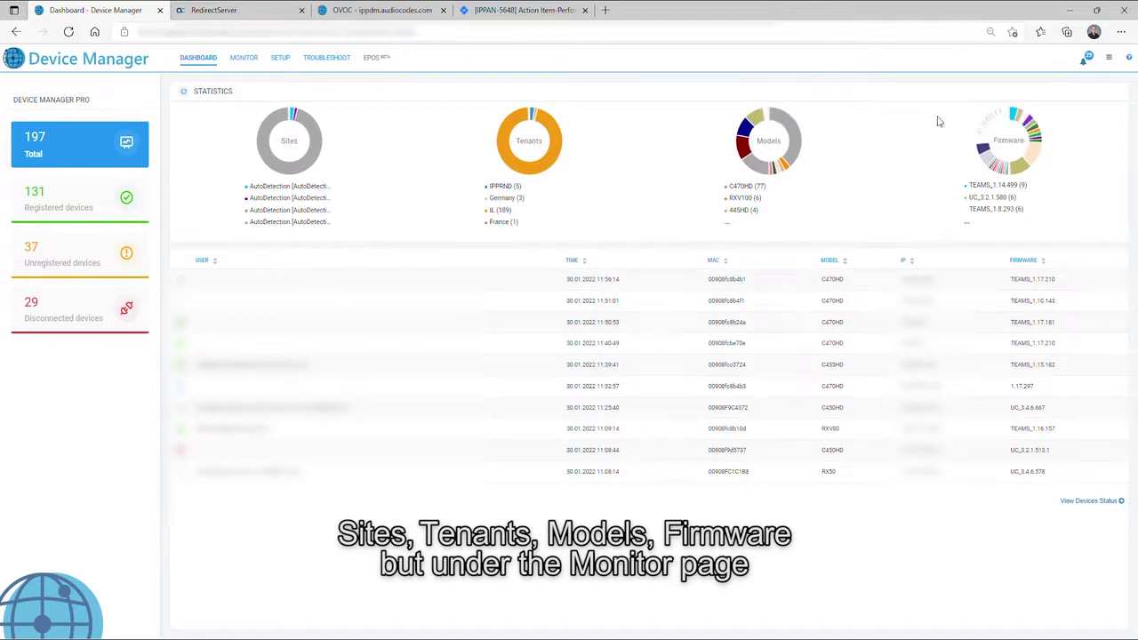
- Filter the devices status list by IP address 10.16
left_click(243, 57)
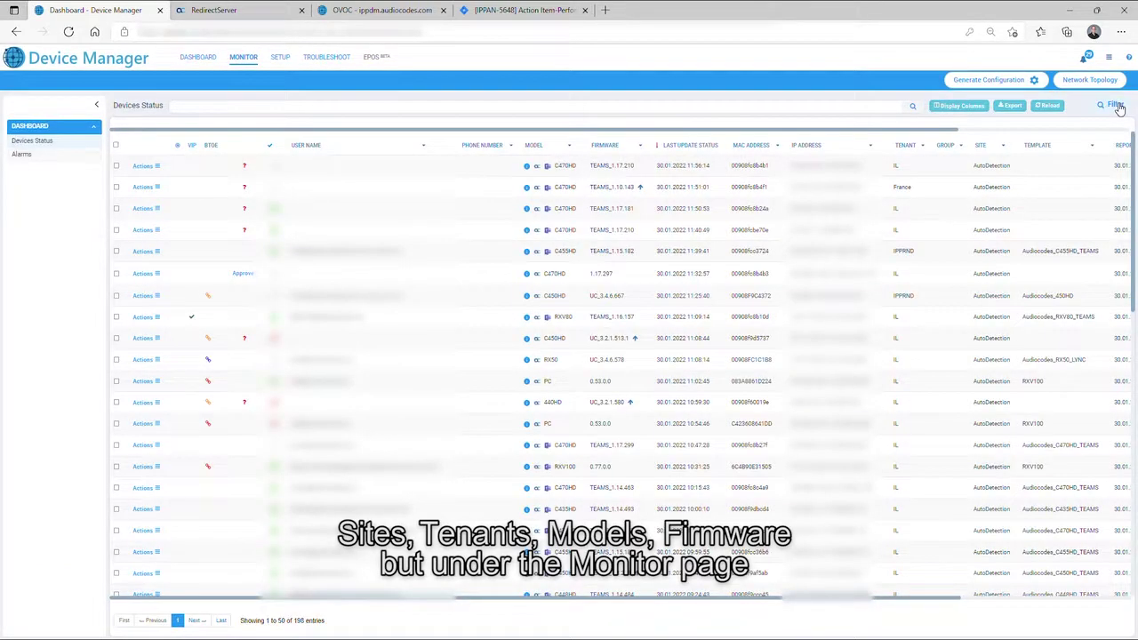
left_click(1117, 106)
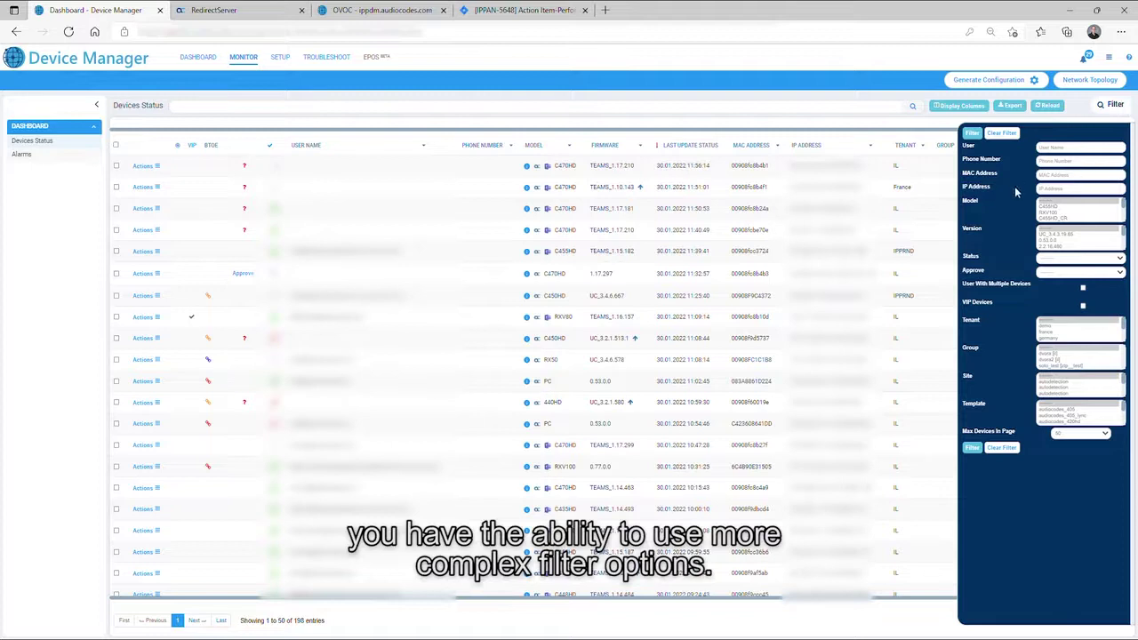
left_click(1063, 190)
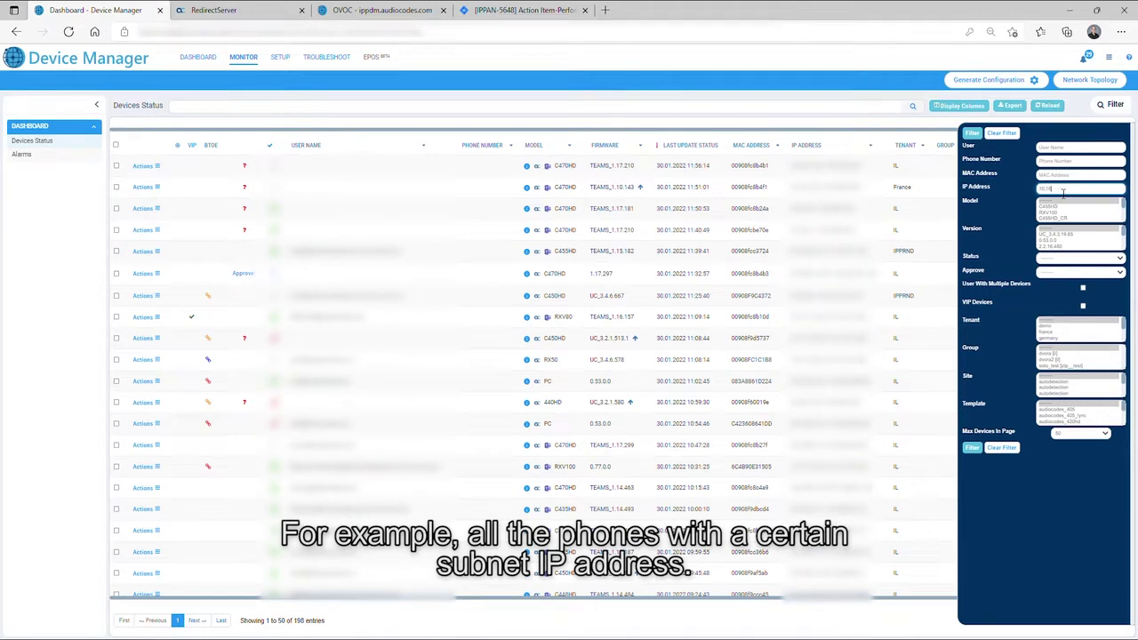
left_click(972, 448)
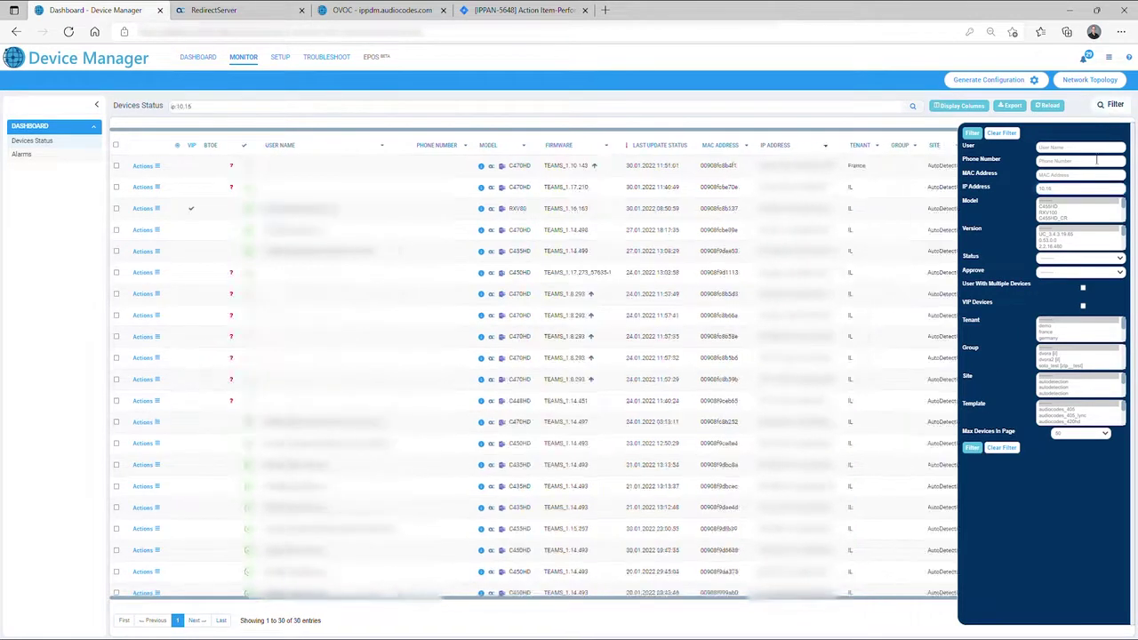
- Clear the IP address filter, select the C455HD model and set the status filter to registered
left_click_drag(1081, 191, 993, 190)
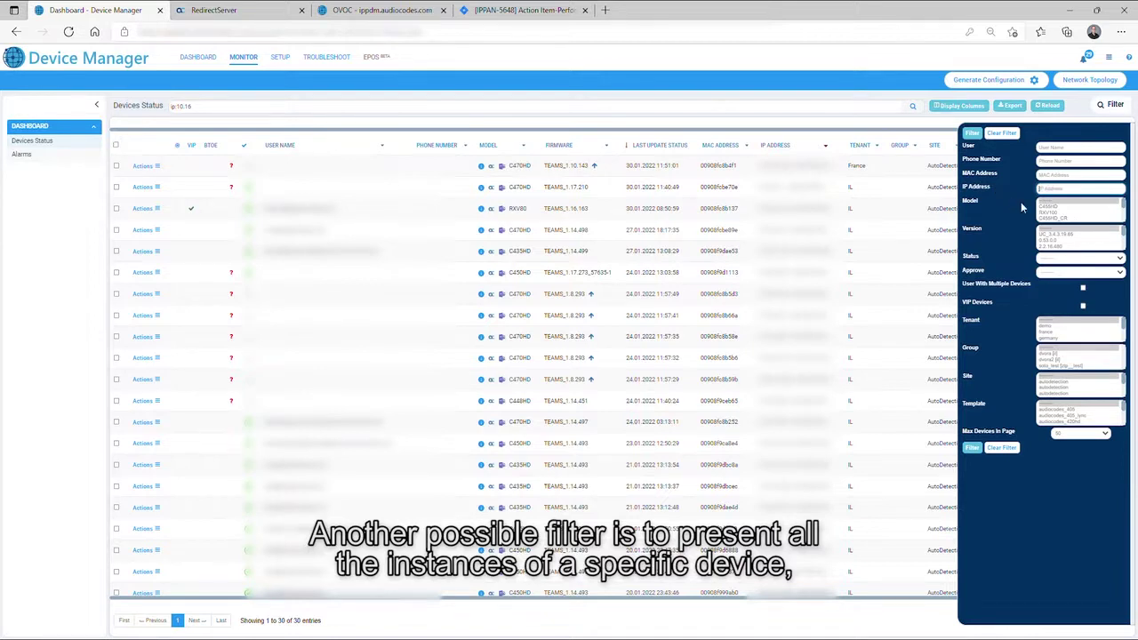
left_click_drag(1056, 210, 1064, 223)
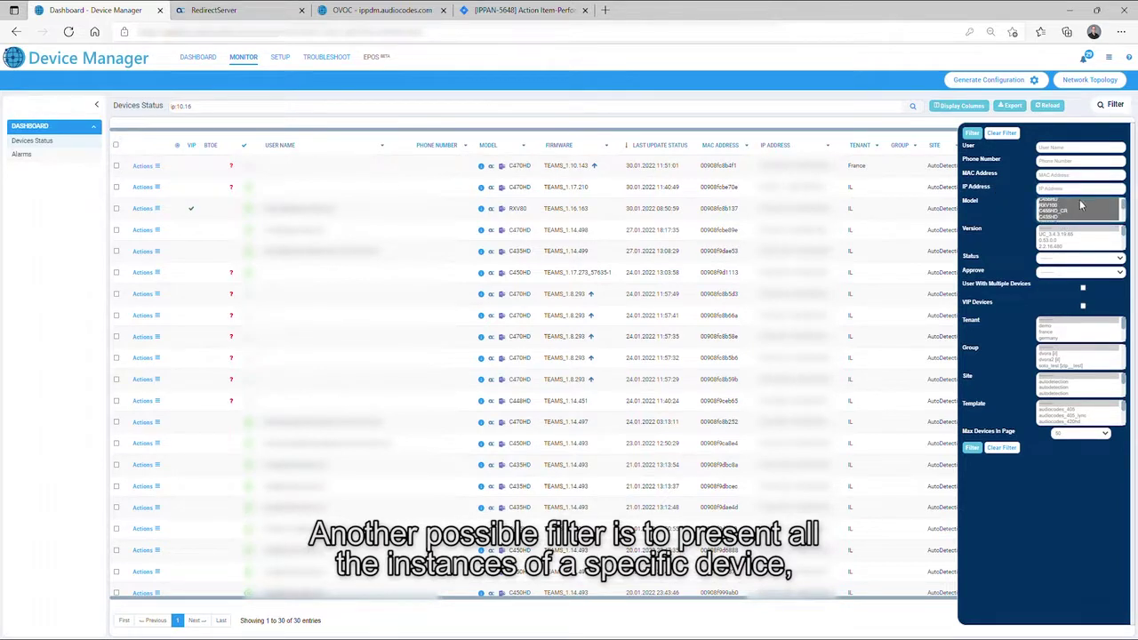
scroll(1122, 206, "up", 1)
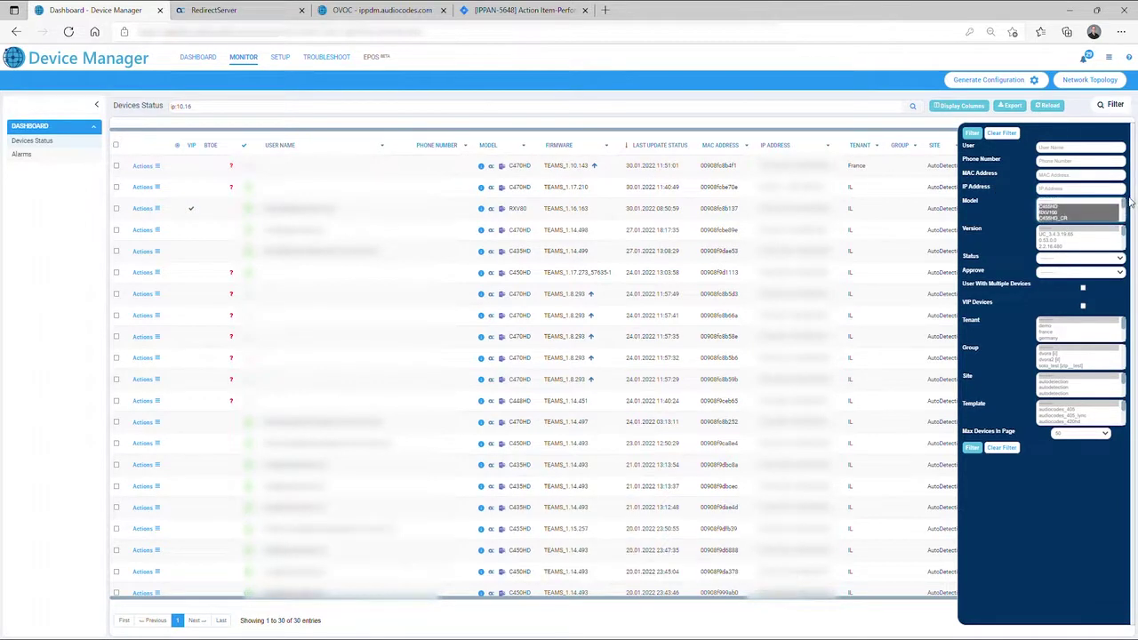
left_click(1047, 208)
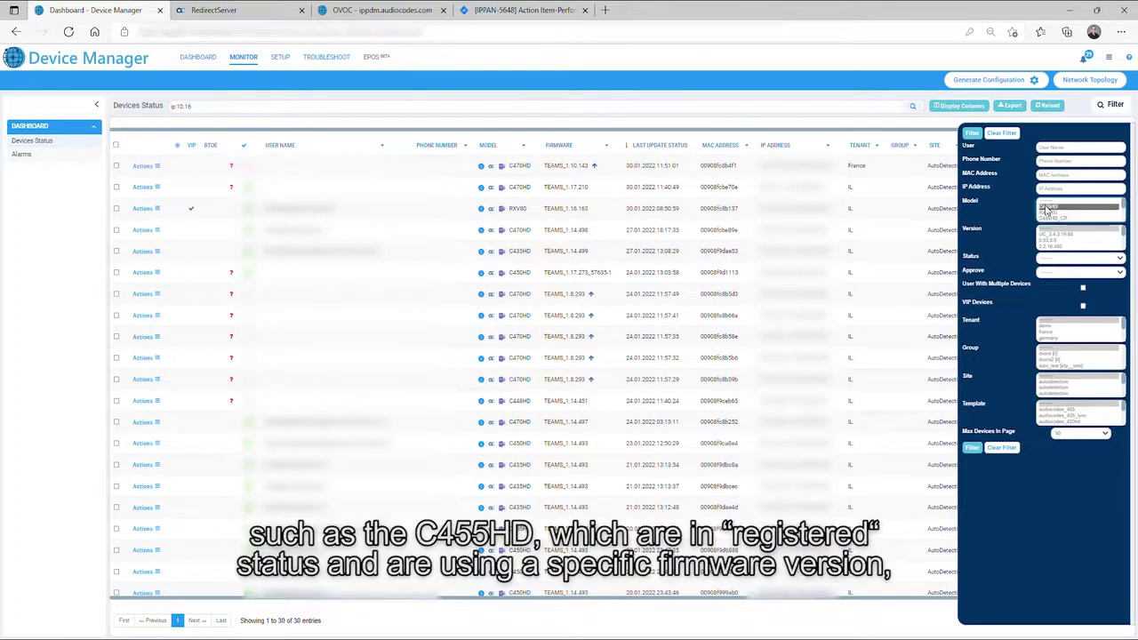
left_click(1077, 259)
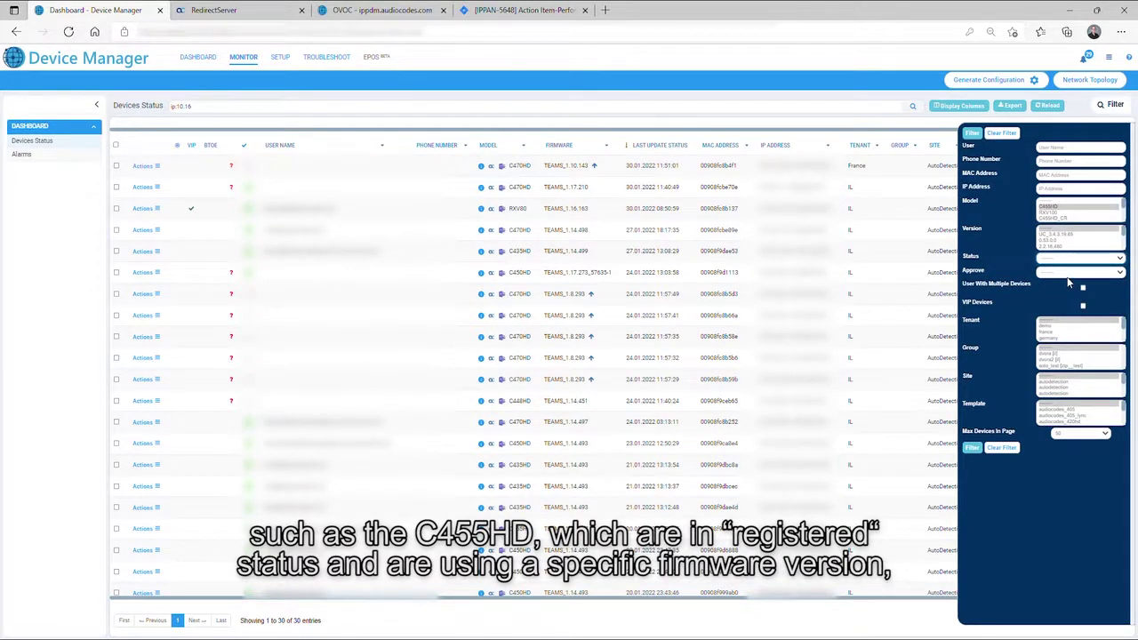
left_click(1063, 277)
scroll(1063, 241, "down", 2)
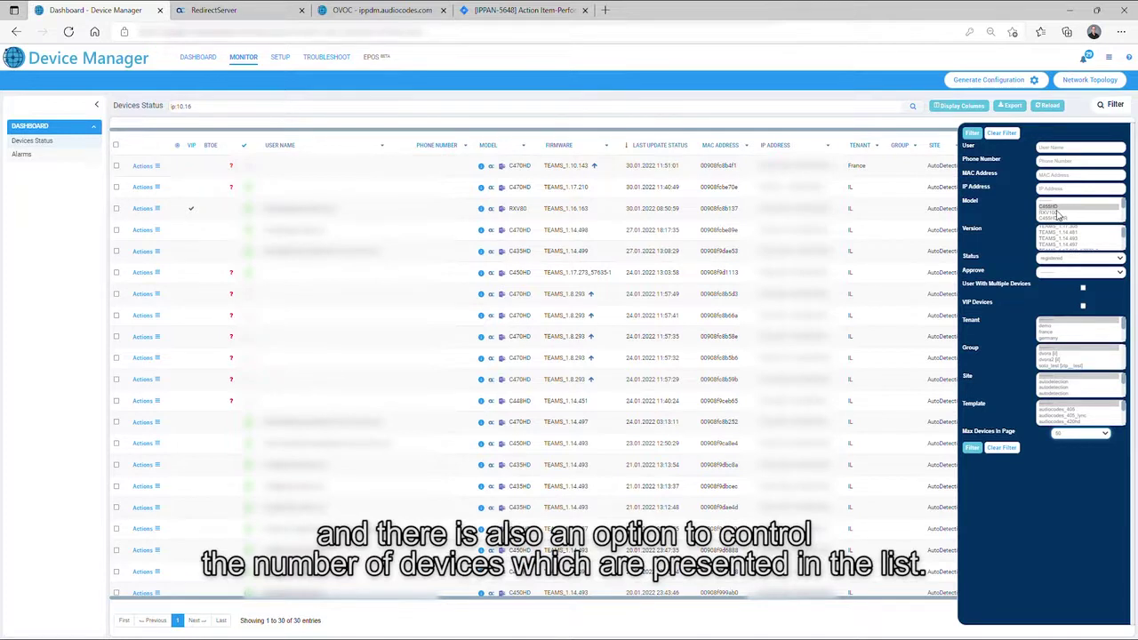
- Change the model filter to C470HD, apply the filters and export the devices status list
left_click_drag(1058, 216, 1066, 212)
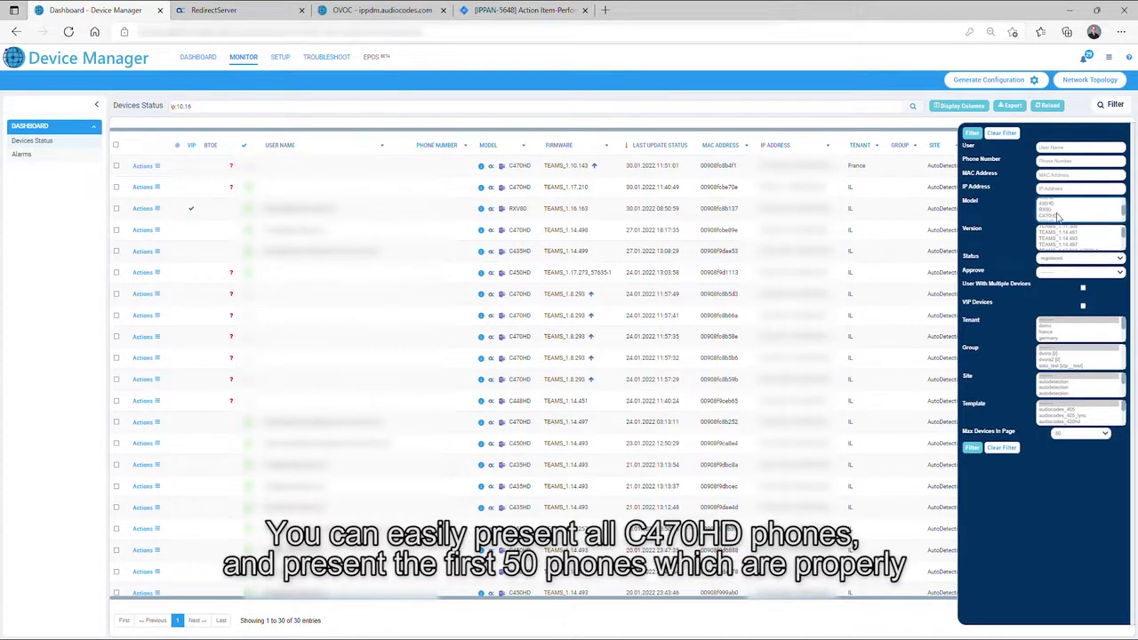
left_click(1057, 216)
left_click(972, 448)
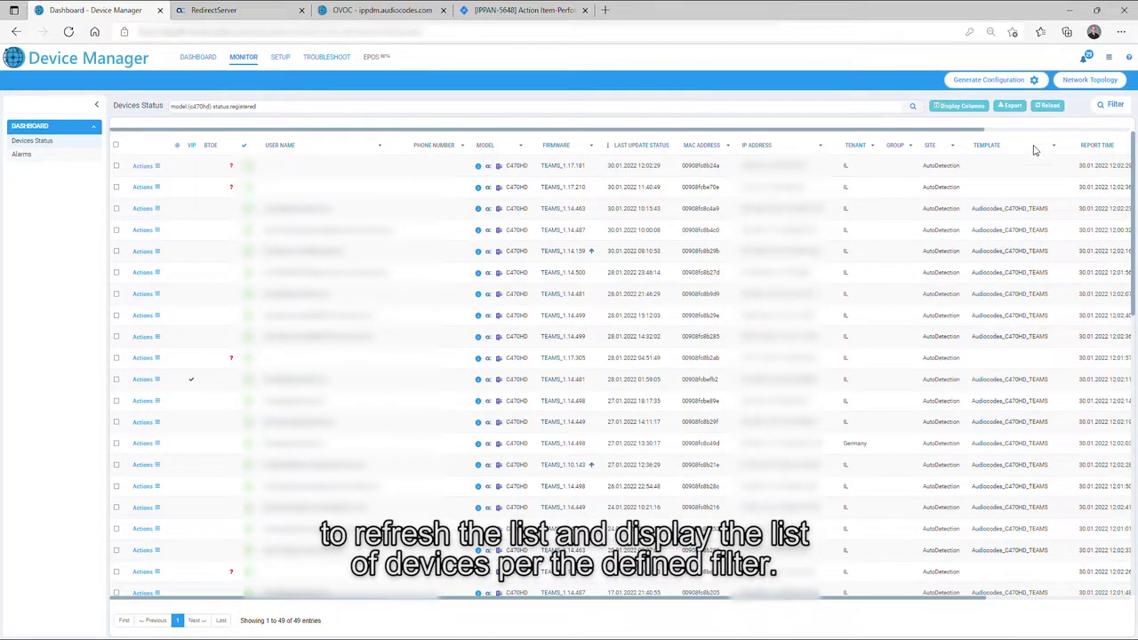
left_click(1009, 106)
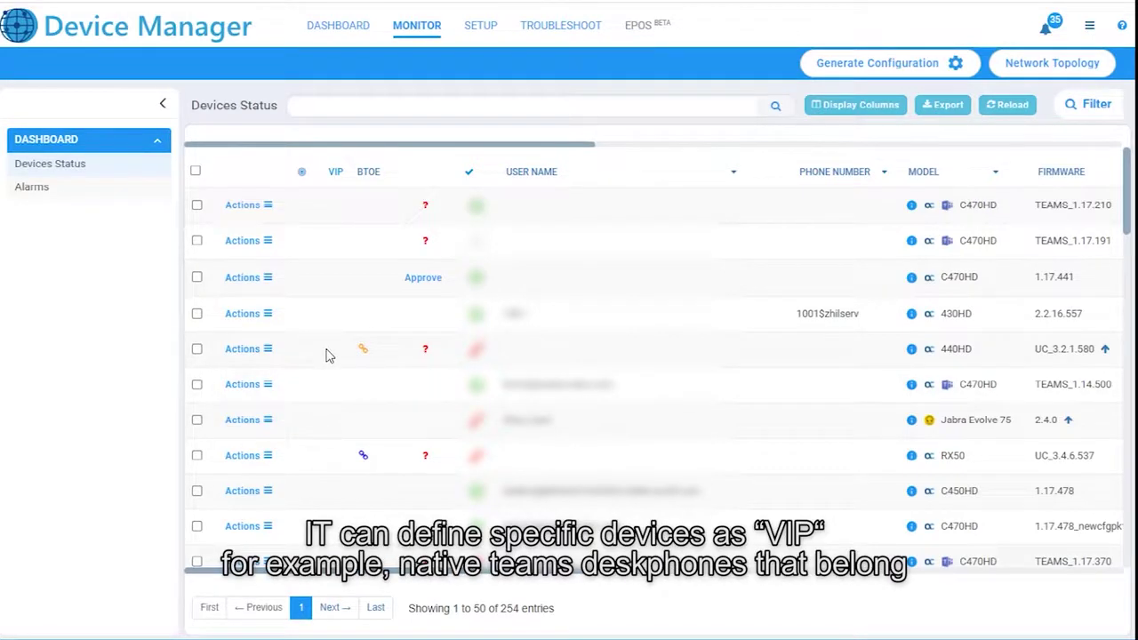
scroll(325, 355, "down", 1)
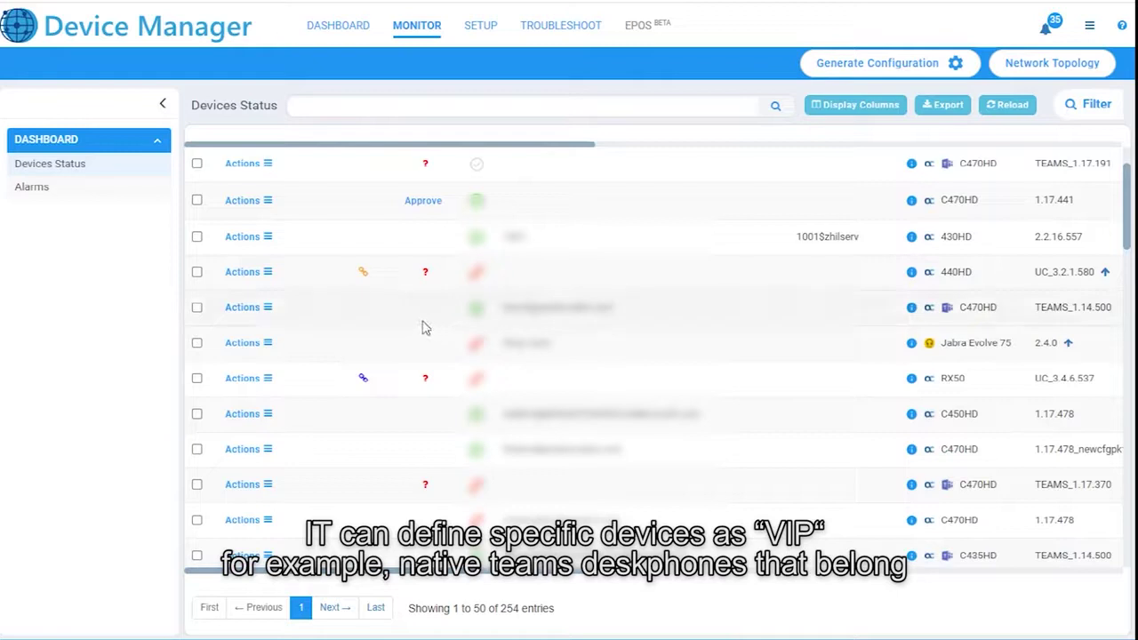
left_click(267, 311)
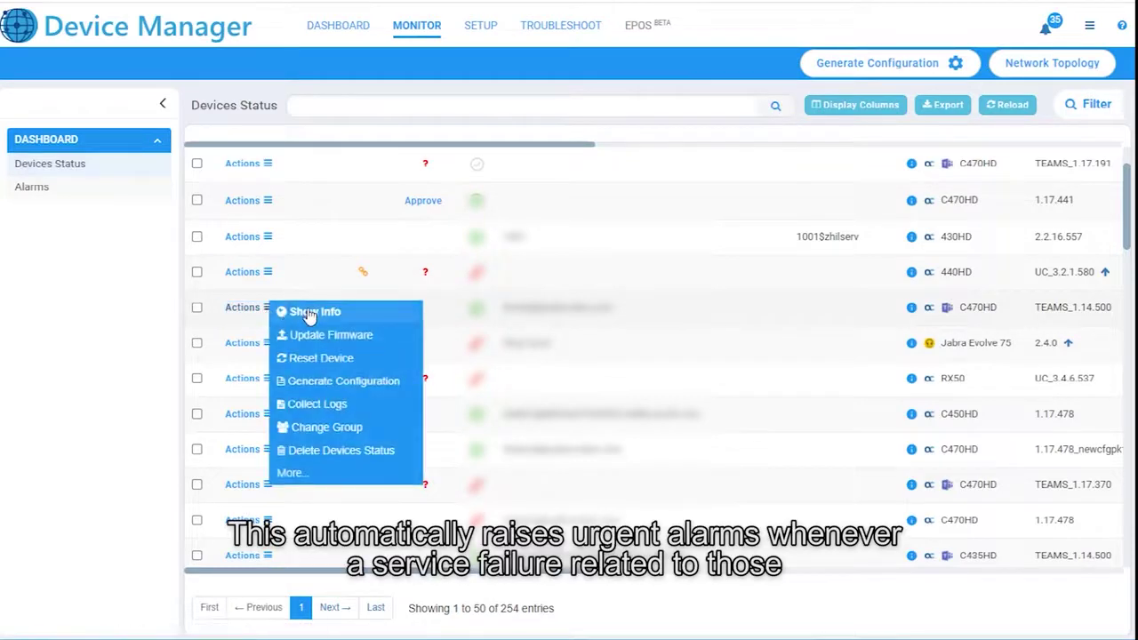
left_click(302, 480)
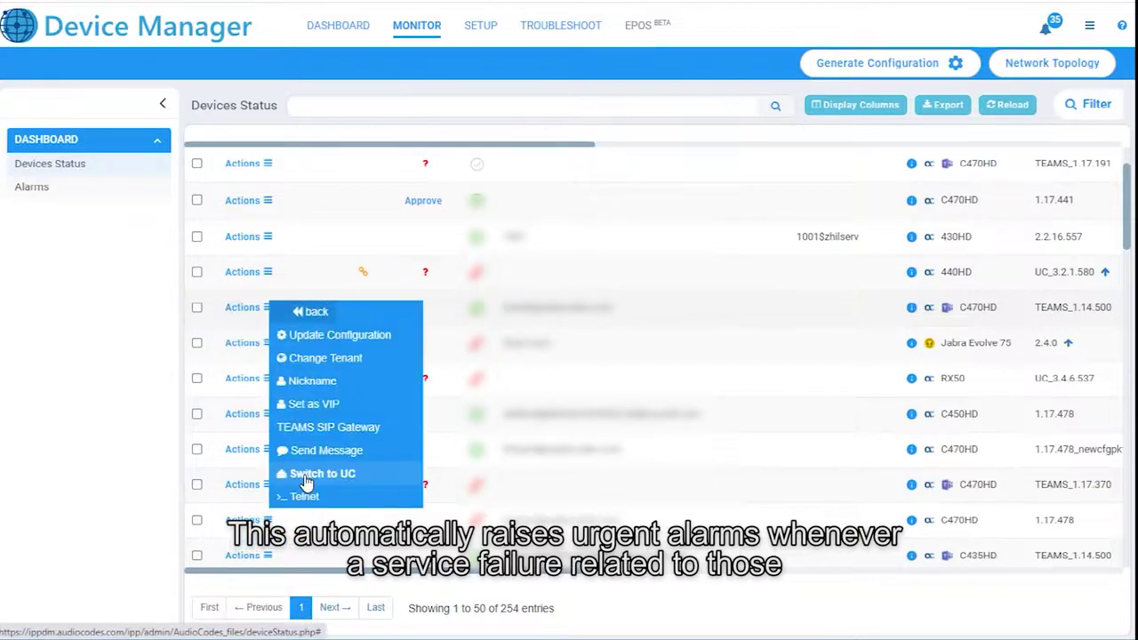
left_click(331, 414)
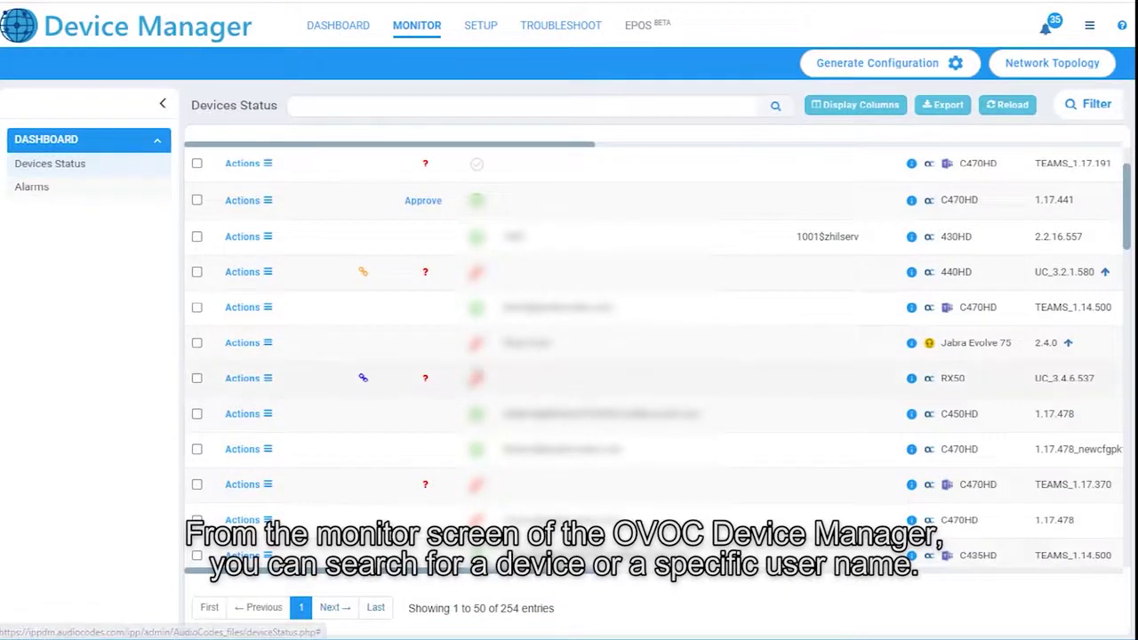
- Set the C470HD device running TEAMS_1.14.500 as VIP
left_click(266, 311)
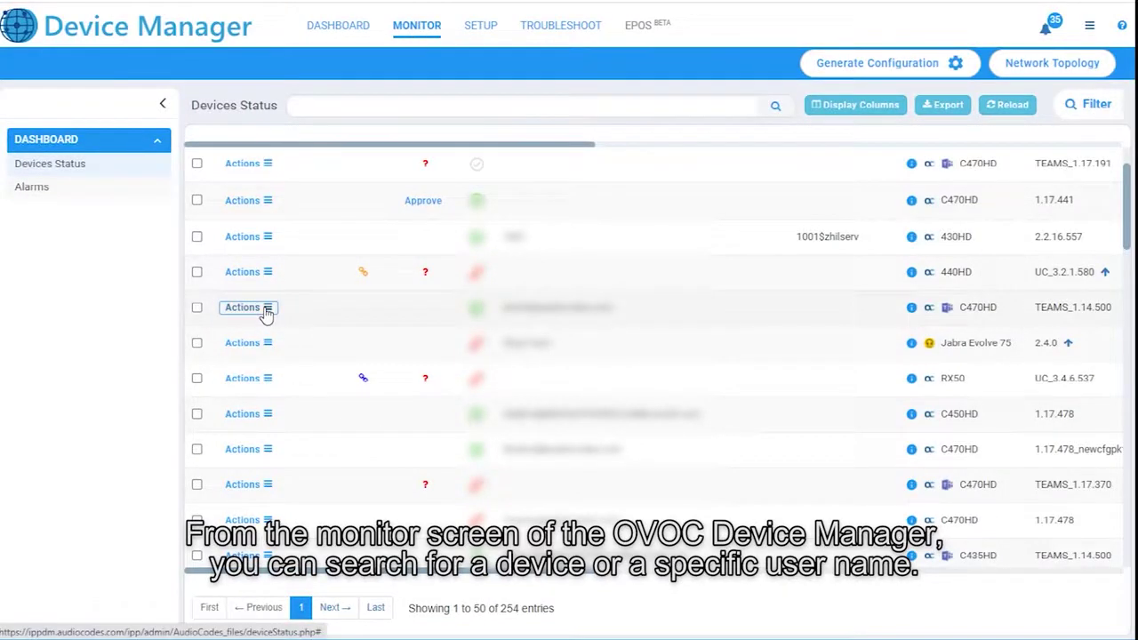
left_click(266, 311)
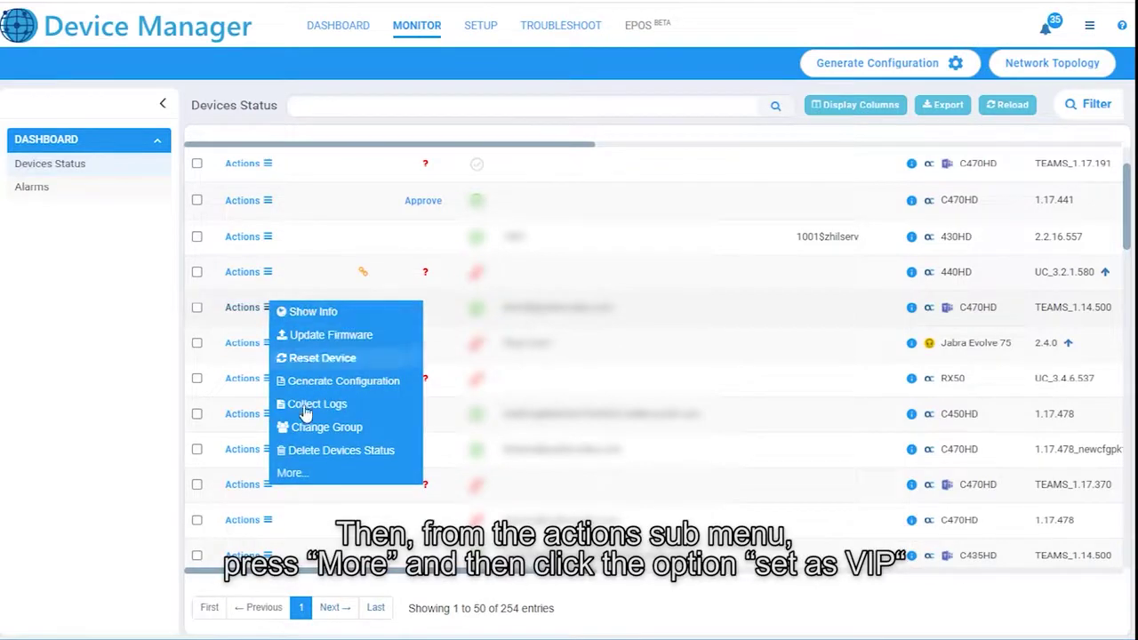
left_click(302, 482)
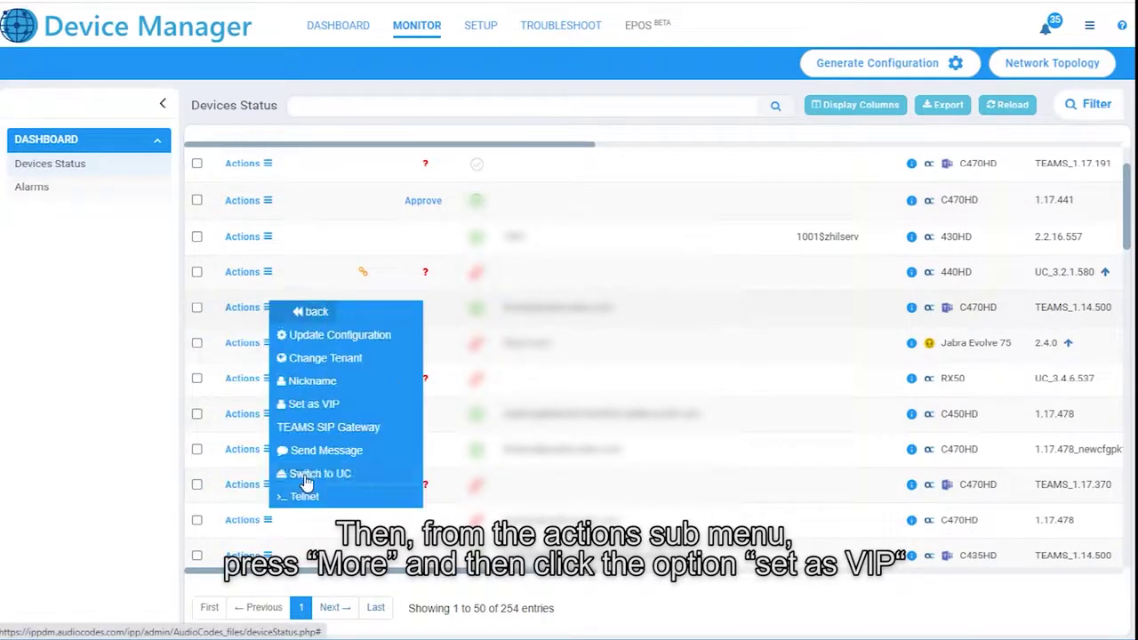
left_click(330, 412)
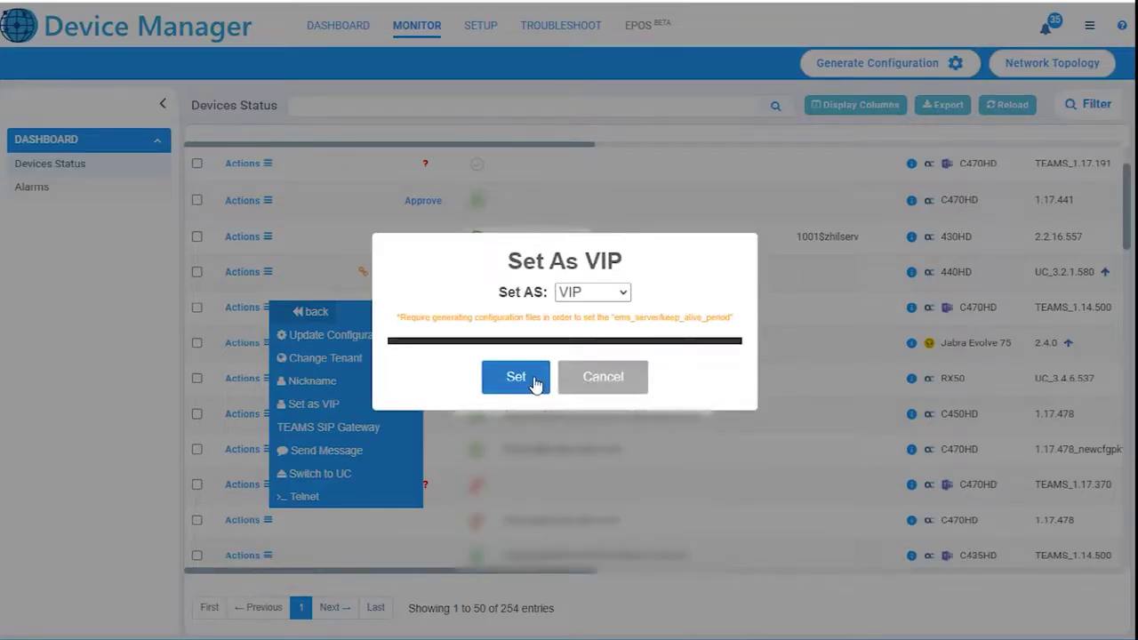
left_click(515, 377)
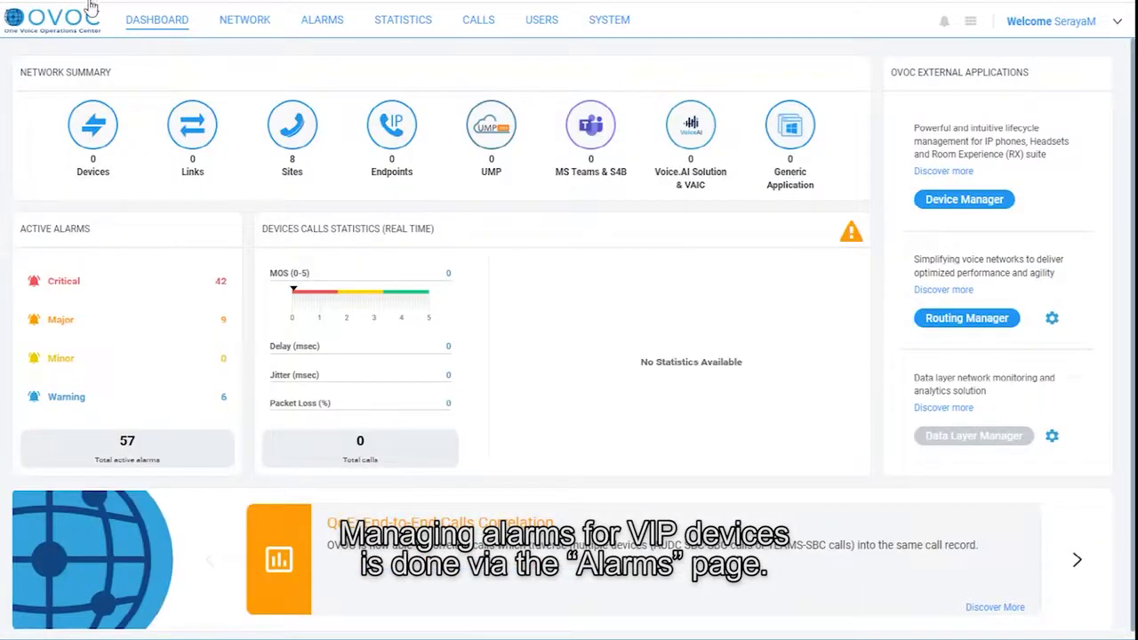
- In OVOC, create a new alarms forwarding rule and name it Test
left_click(345, 15)
left_click(269, 51)
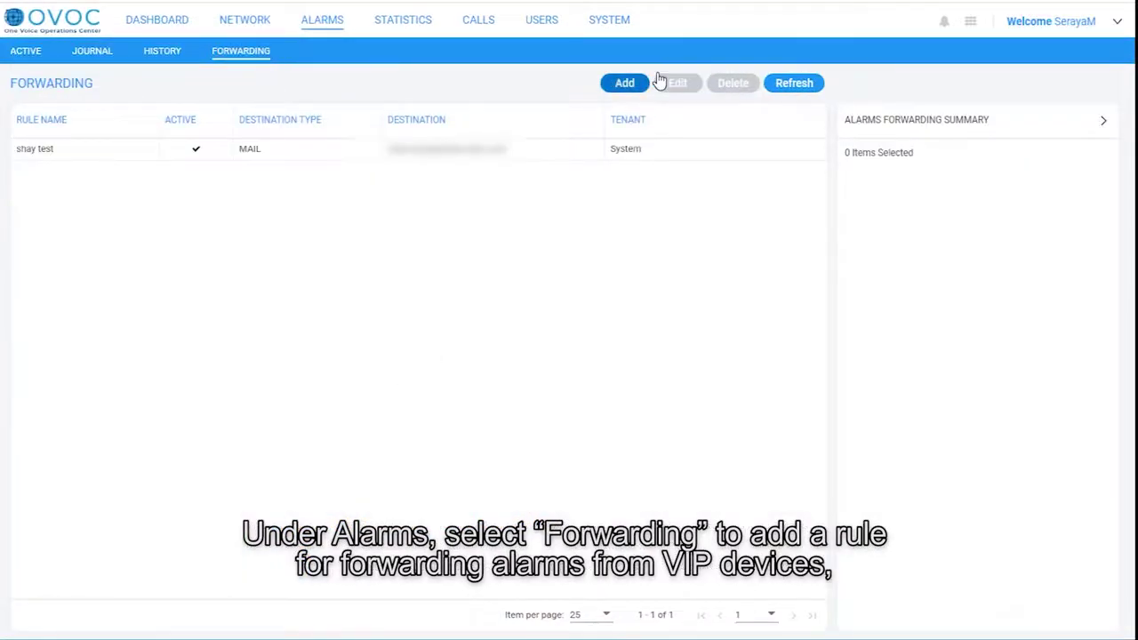
left_click(649, 82)
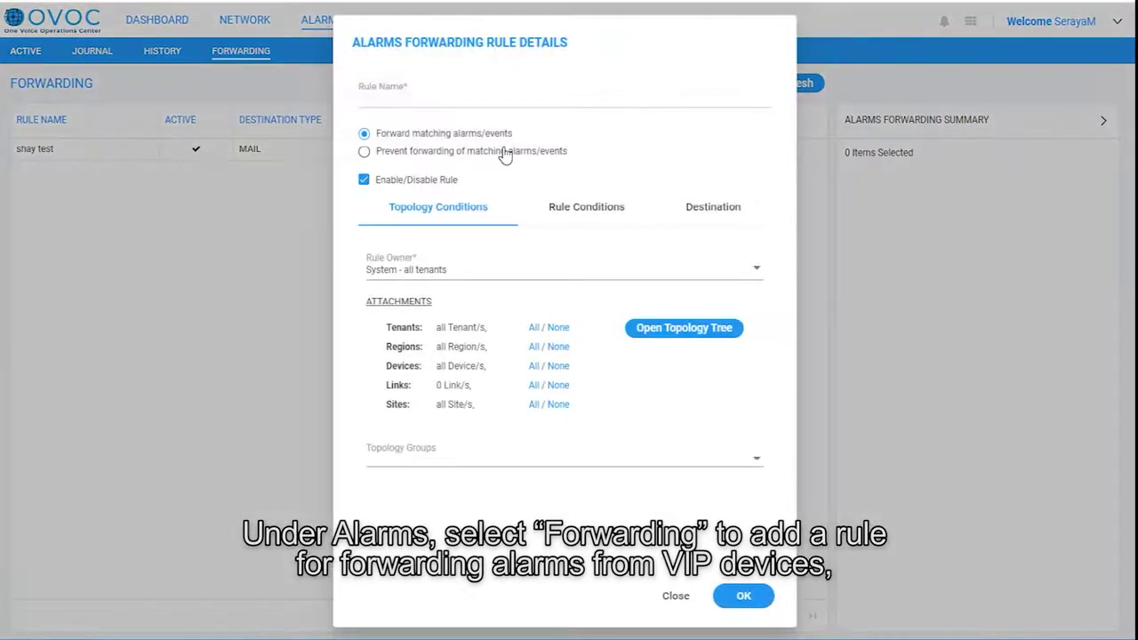
left_click(438, 88)
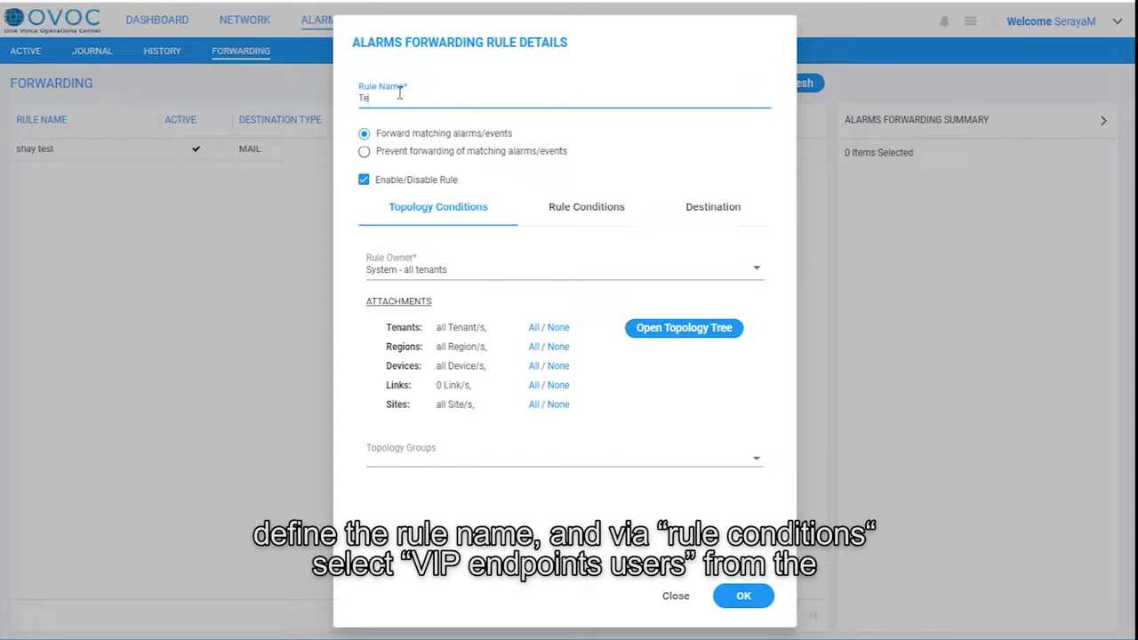
- Set the alarm origin in the forwarding rule's conditions to VIP Endpoints Users
left_click(607, 212)
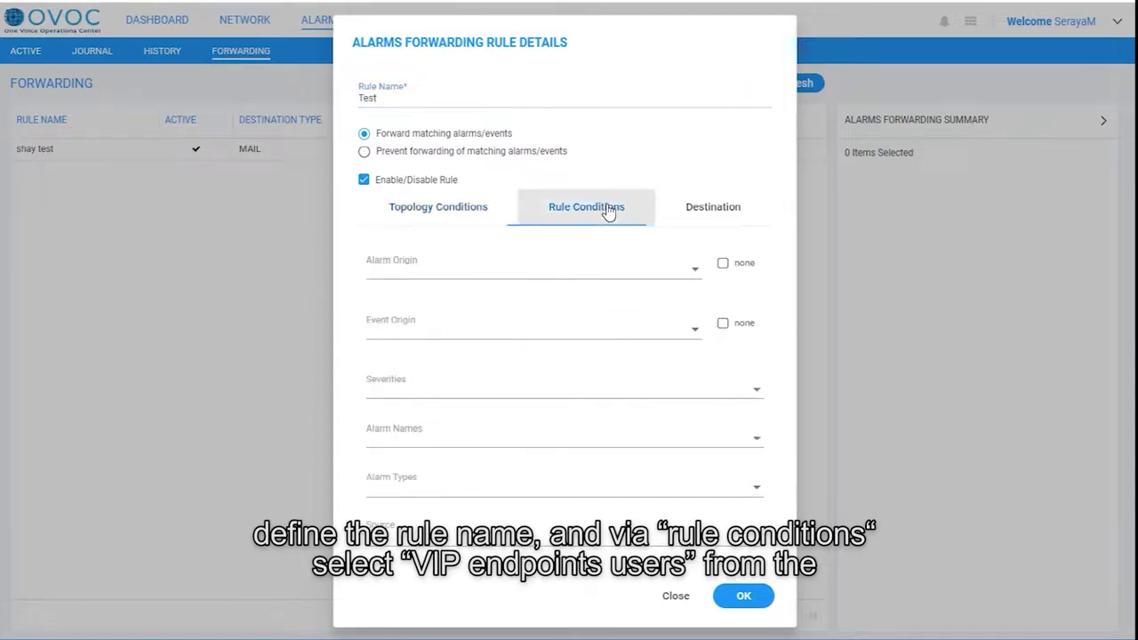
left_click(699, 270)
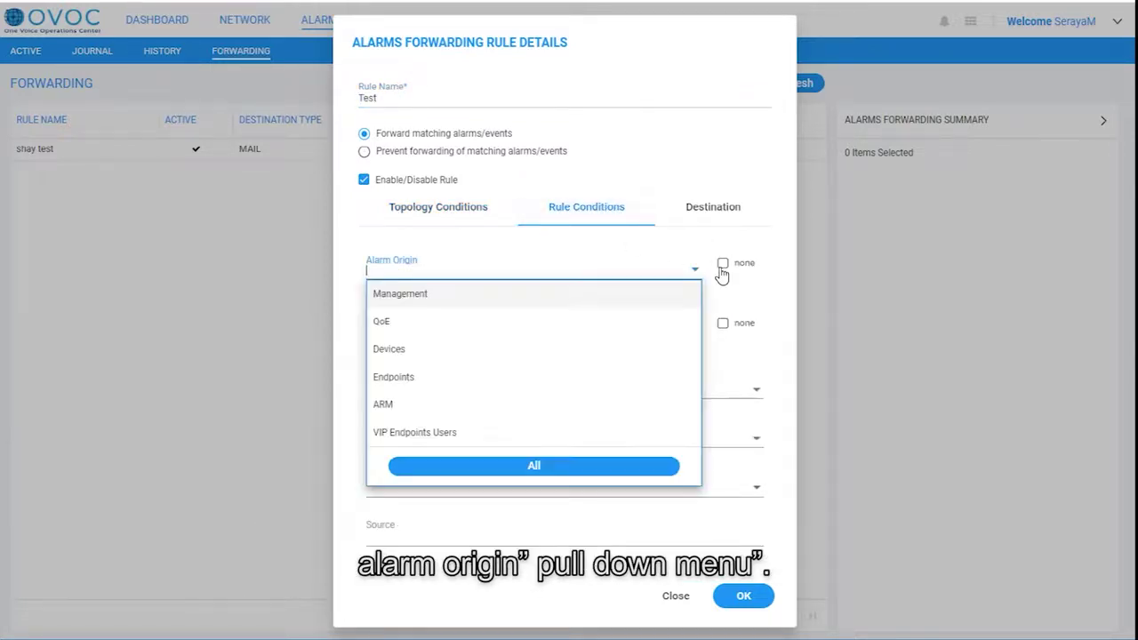
left_click(483, 445)
left_click(567, 260)
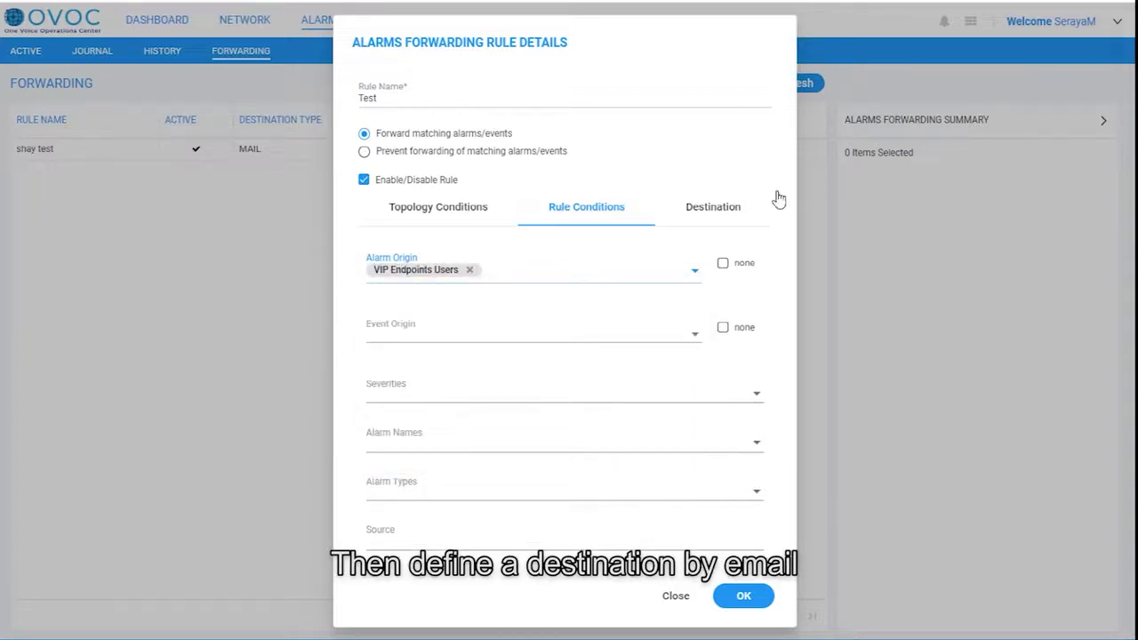
- Set the rule's destination type to MAIL using the internal mail server, fill in the recipient's e-mail and save the rule
left_click(764, 205)
left_click(579, 271)
left_click(478, 323)
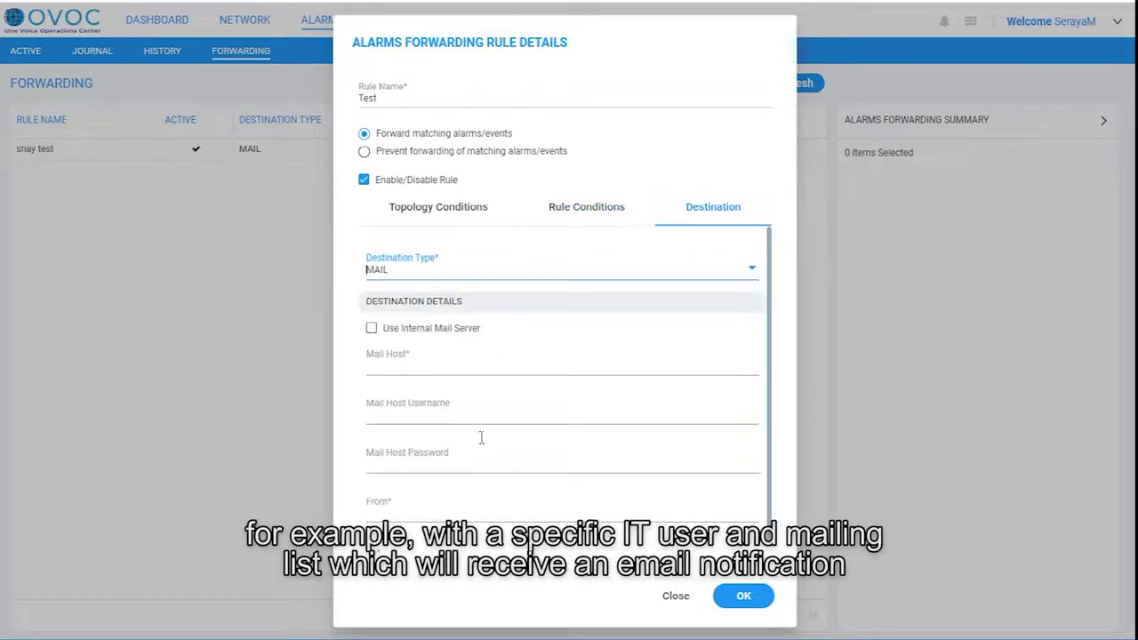
left_click(370, 328)
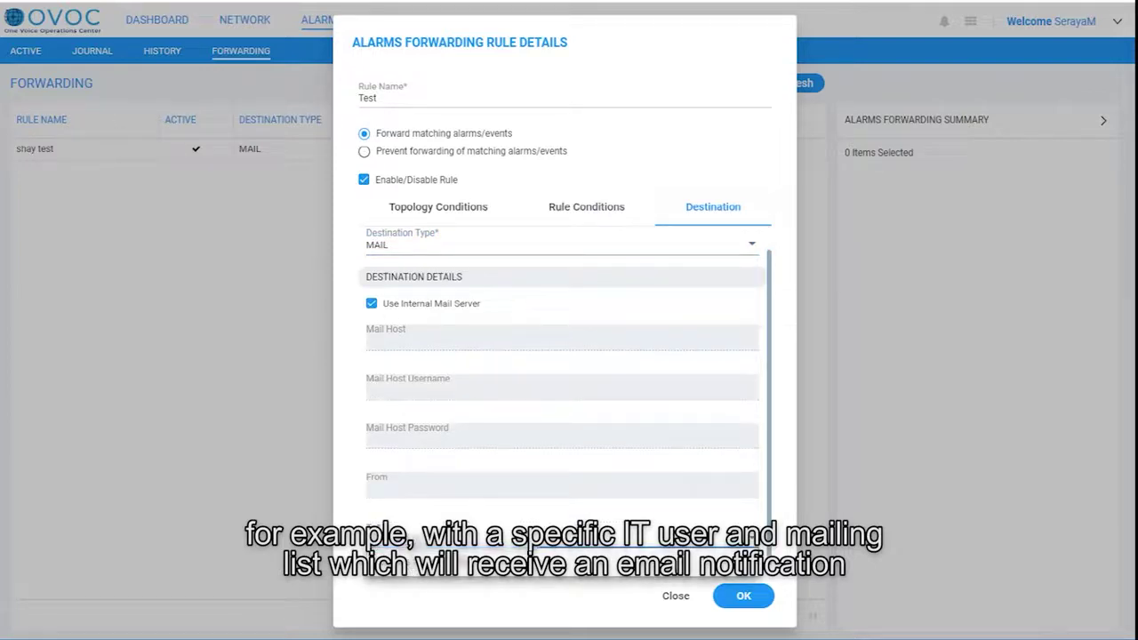
left_click(757, 601)
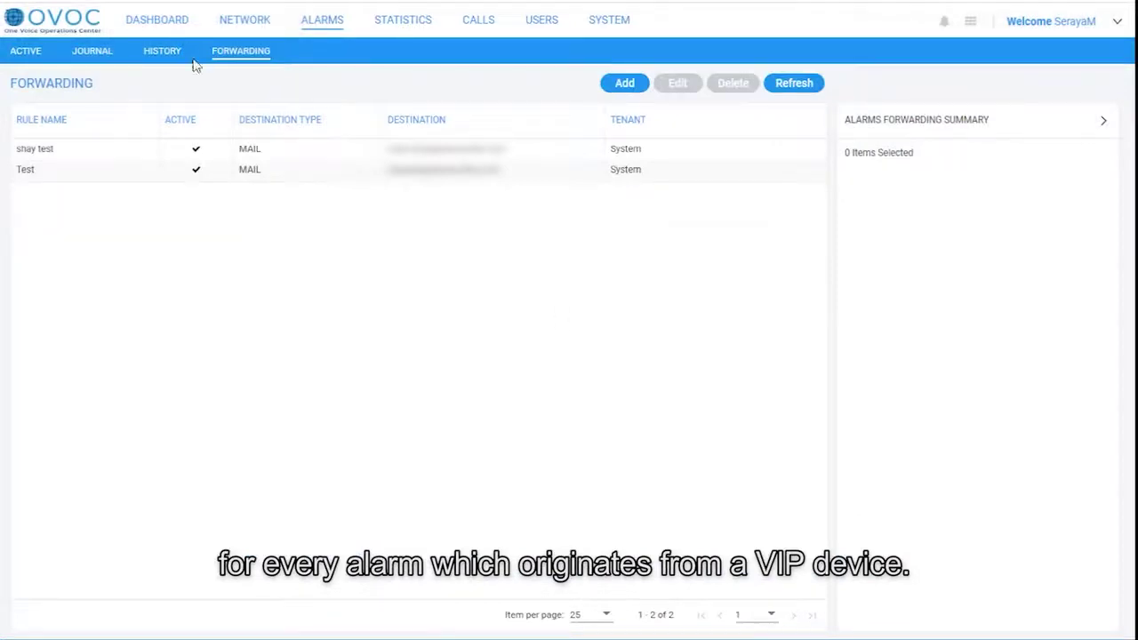